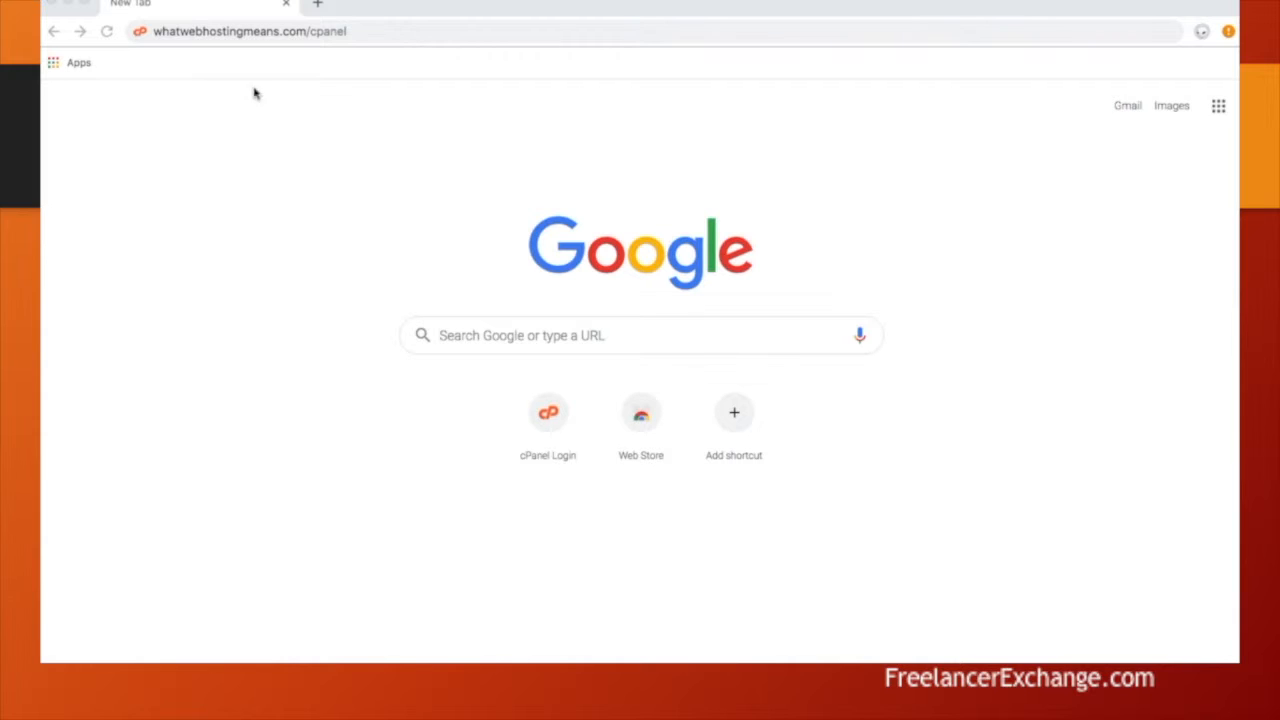
Step: Load the cPanel login page and sign in with the hosting account username and password
left_click(391, 33)
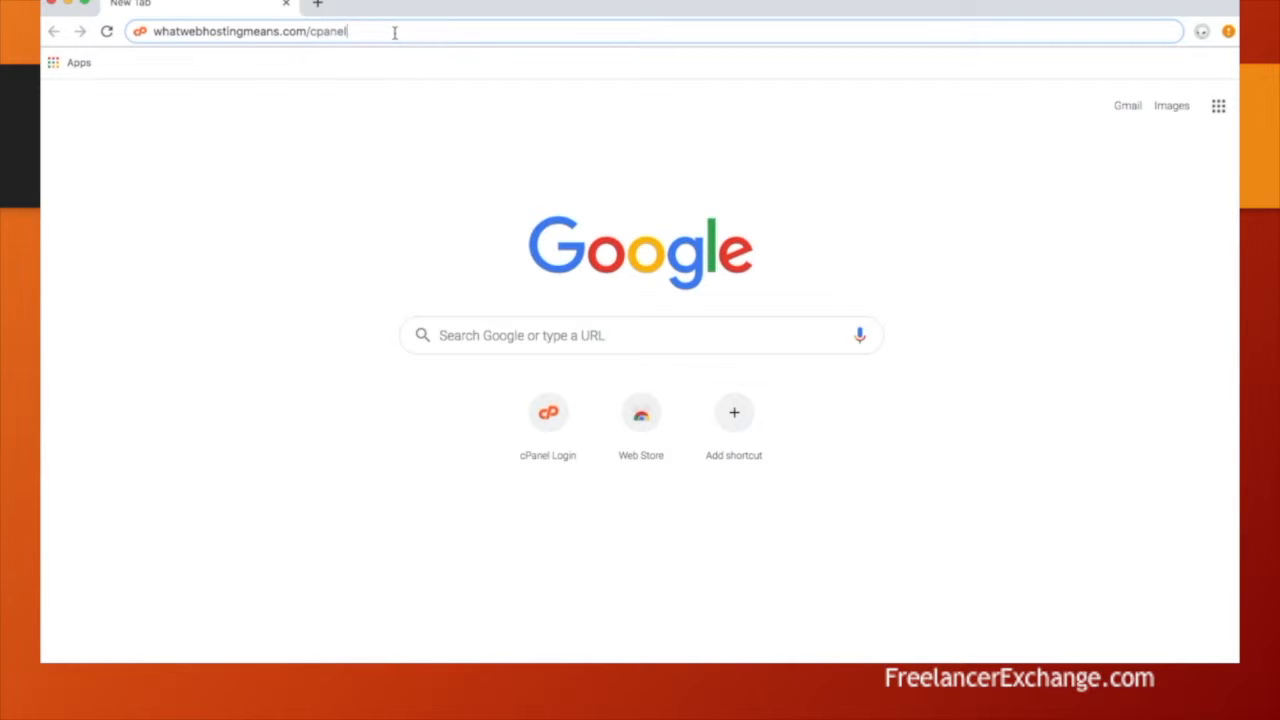
key("Return")
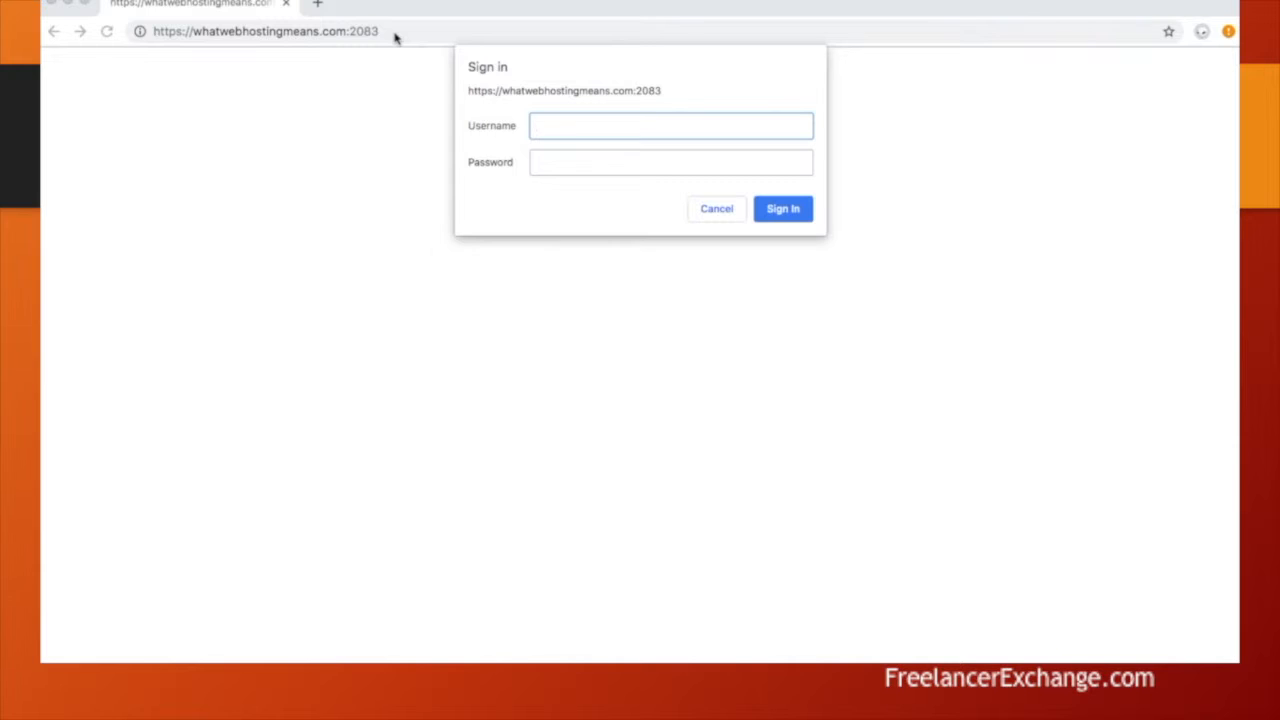
type("whatwebhosting")
key("Tab")
type("•••••••••••")
key("Return")
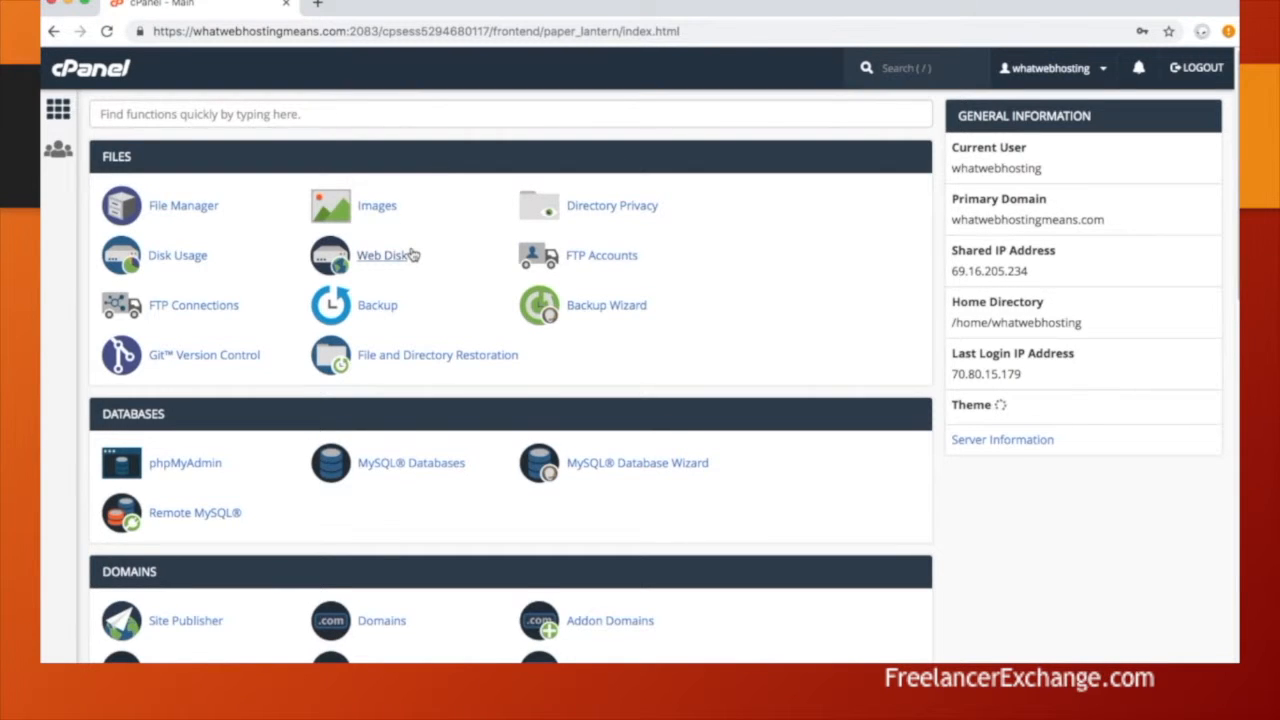
Step: Create a 250 MB mailbox on whatwebhostingmeans.com using the suggested name and a password
scroll(413, 255, "down", 5)
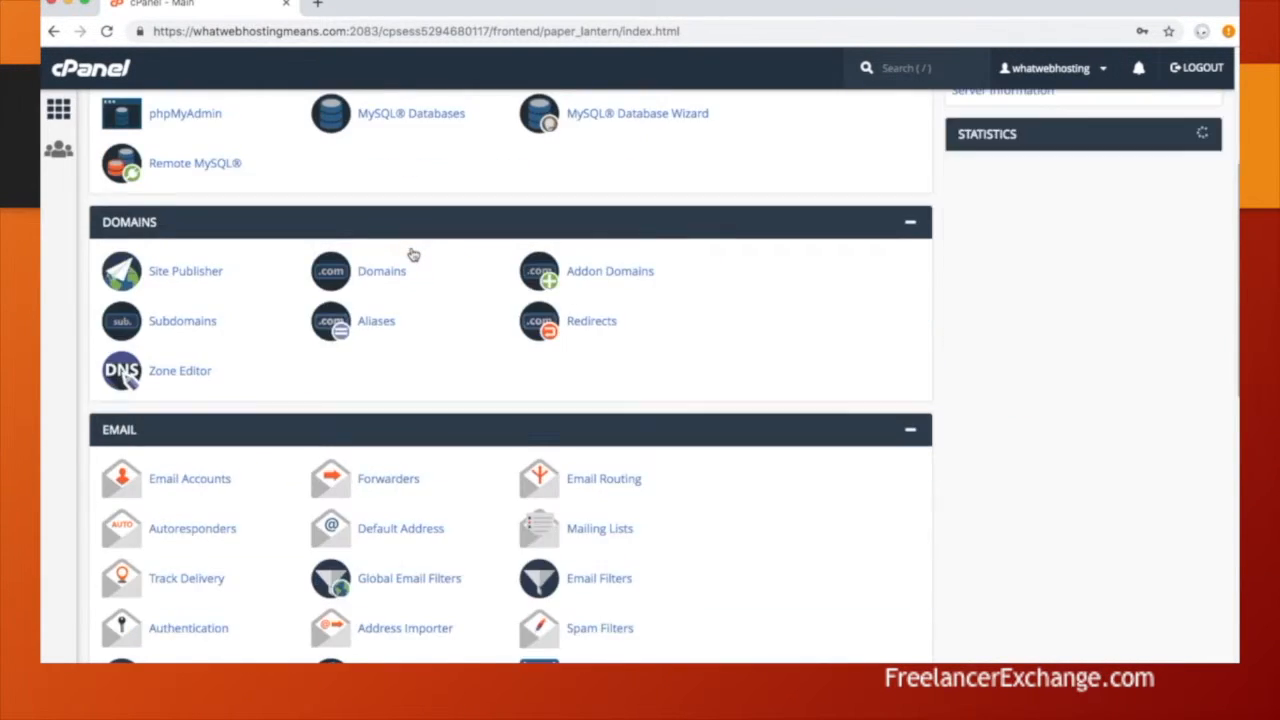
scroll(413, 255, "down", 5)
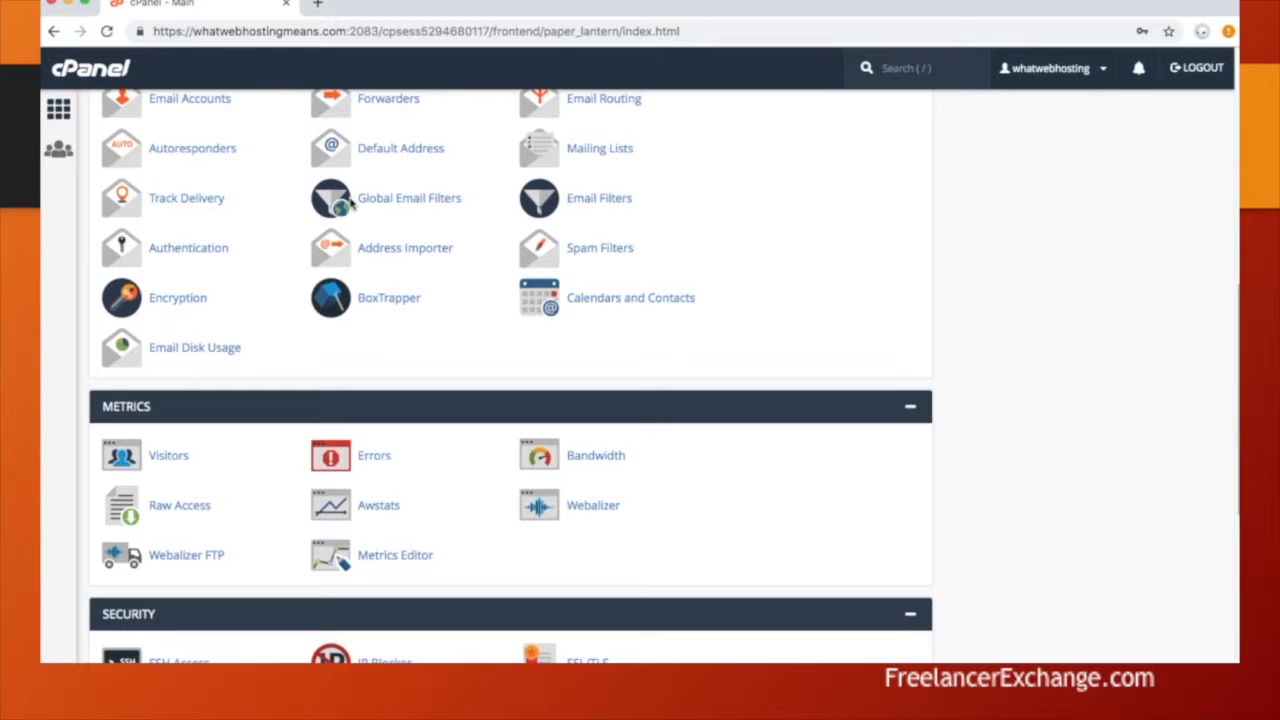
scroll(350, 203, "up", 2)
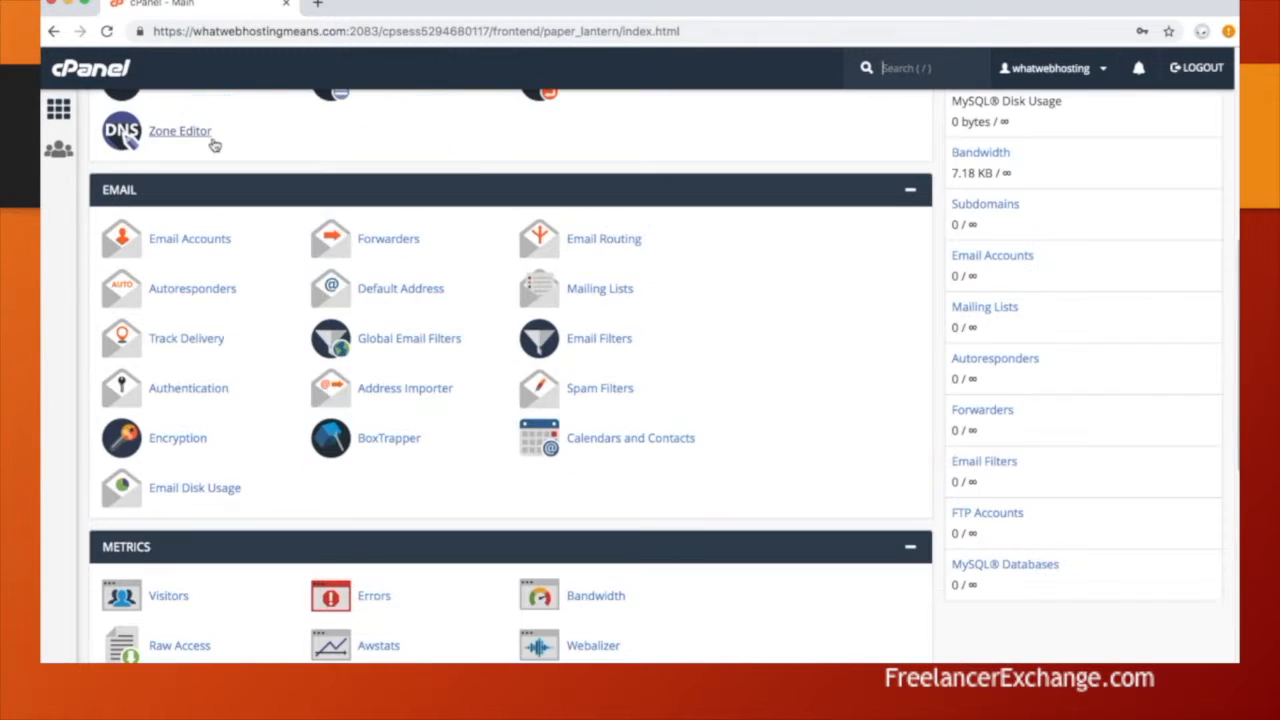
left_click(190, 240)
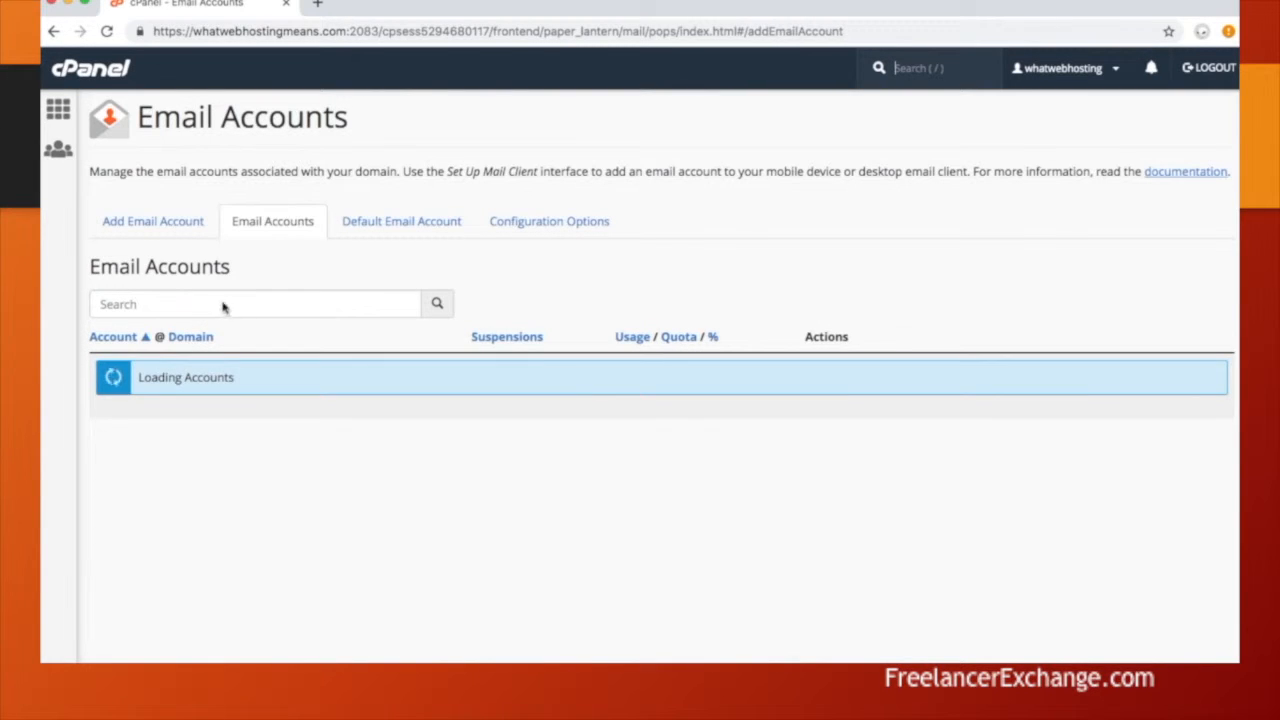
left_click(203, 320)
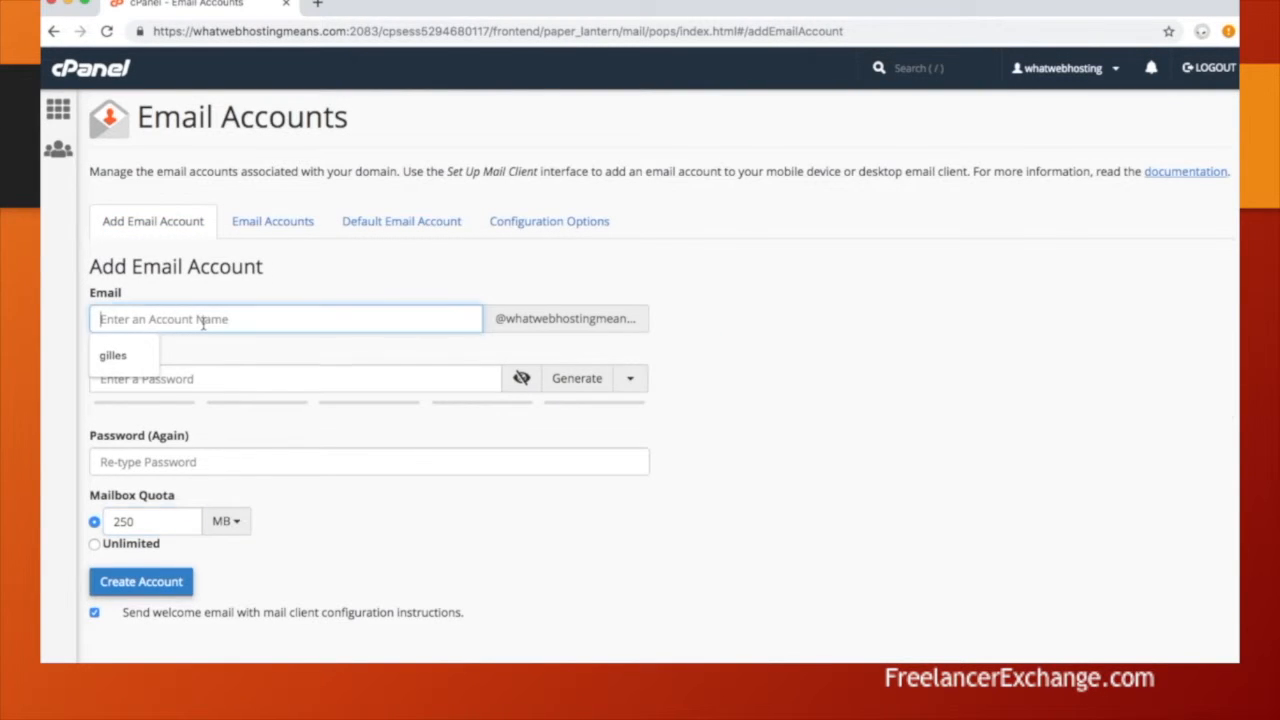
left_click(113, 355)
left_click(158, 380)
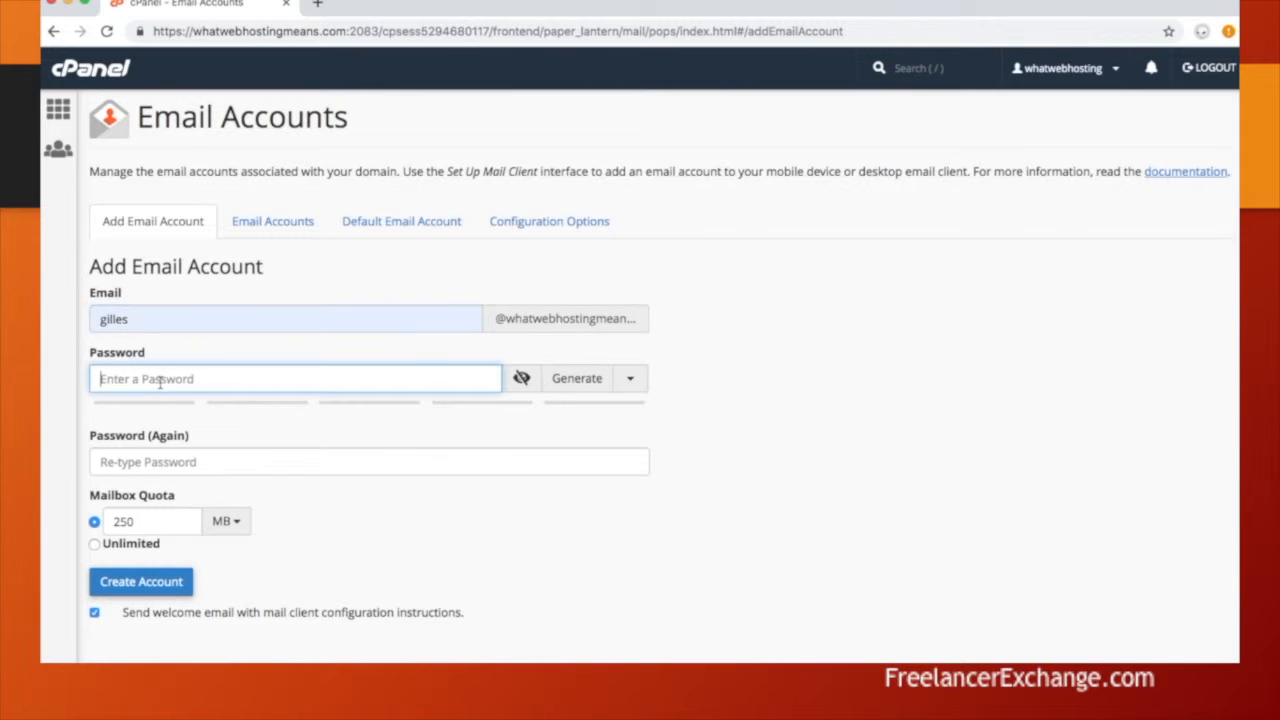
type("•••")
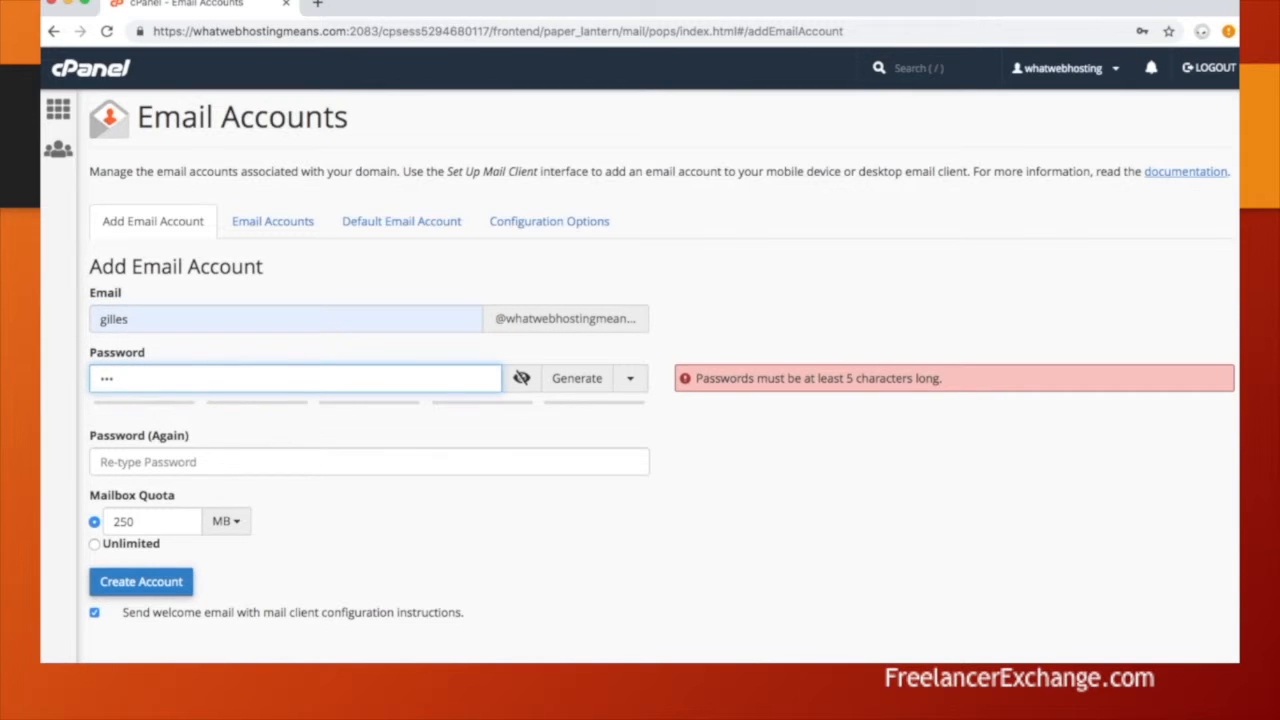
type("••••••")
key("Tab")
type("•••••••••")
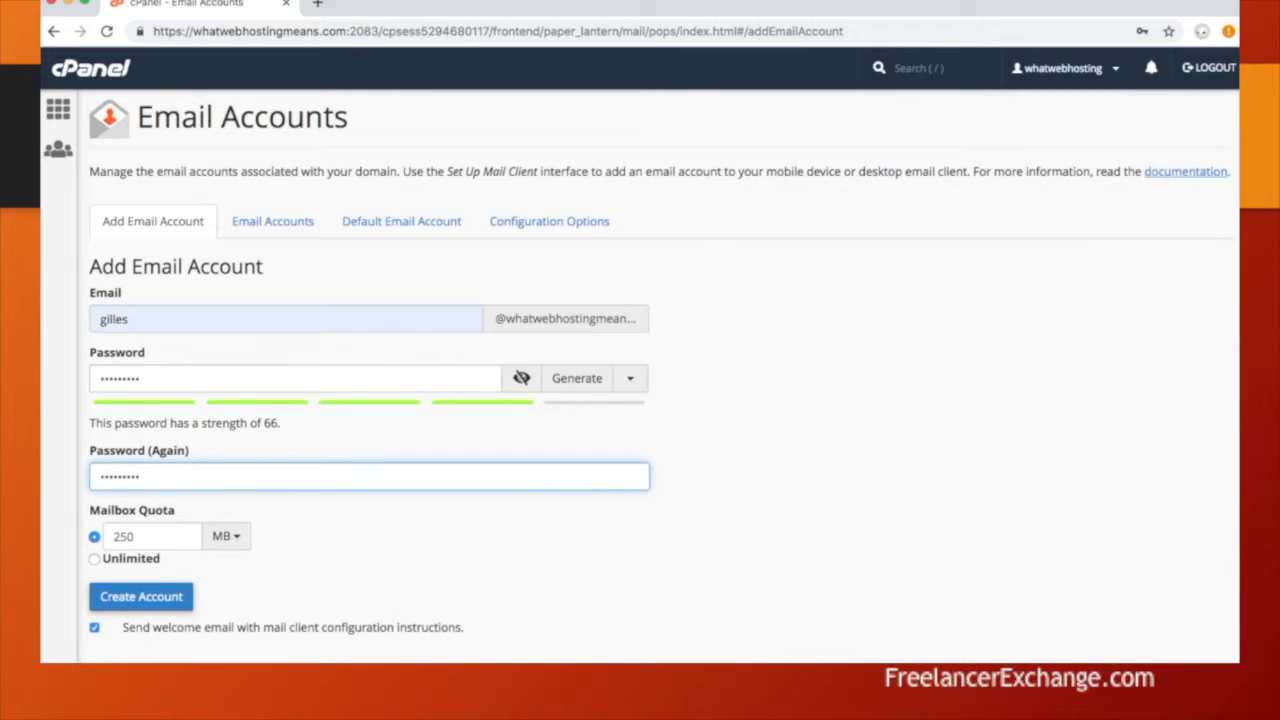
left_click(157, 604)
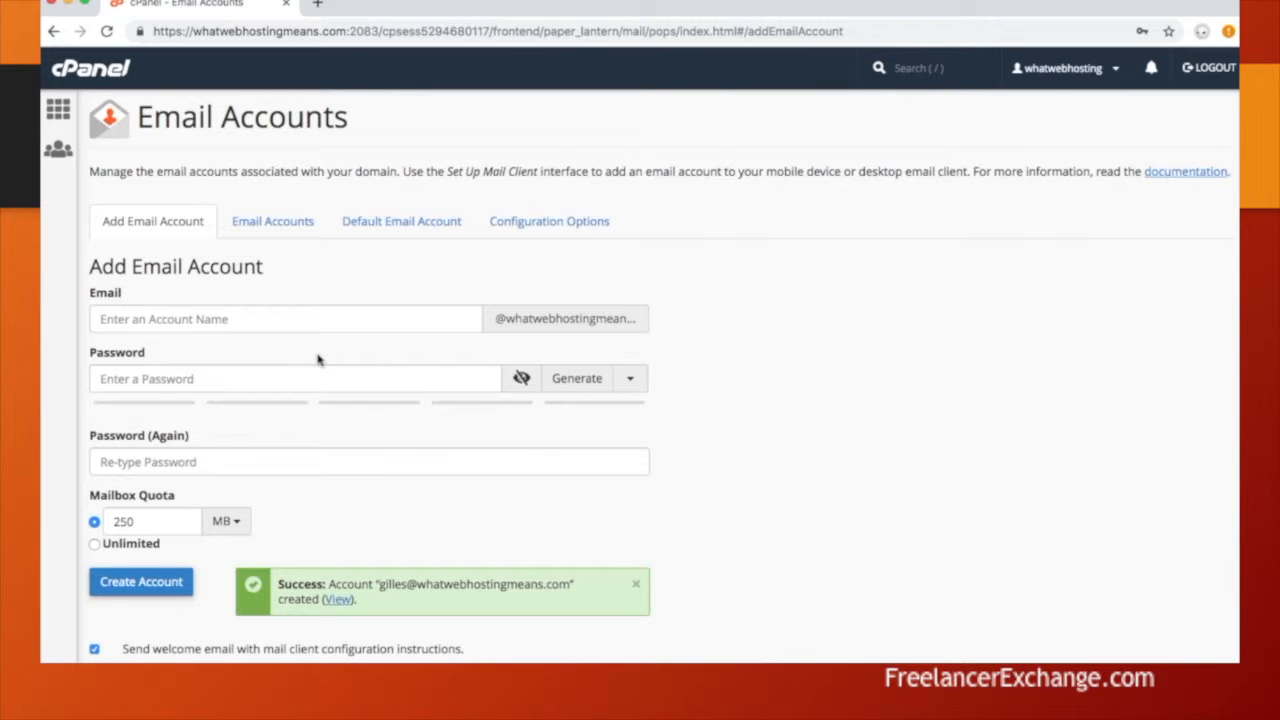
left_click(291, 222)
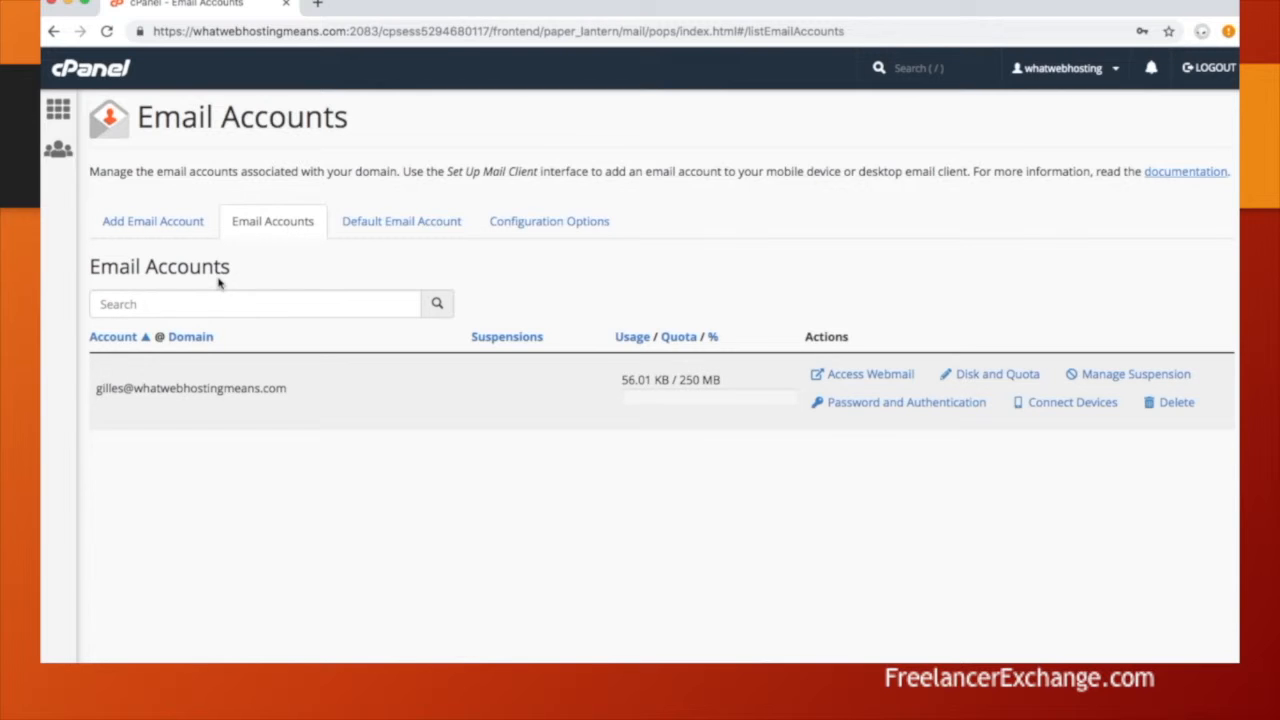
Step: Add an 'info' forwarder on the domain that copies mail to the new mailbox
left_click(59, 110)
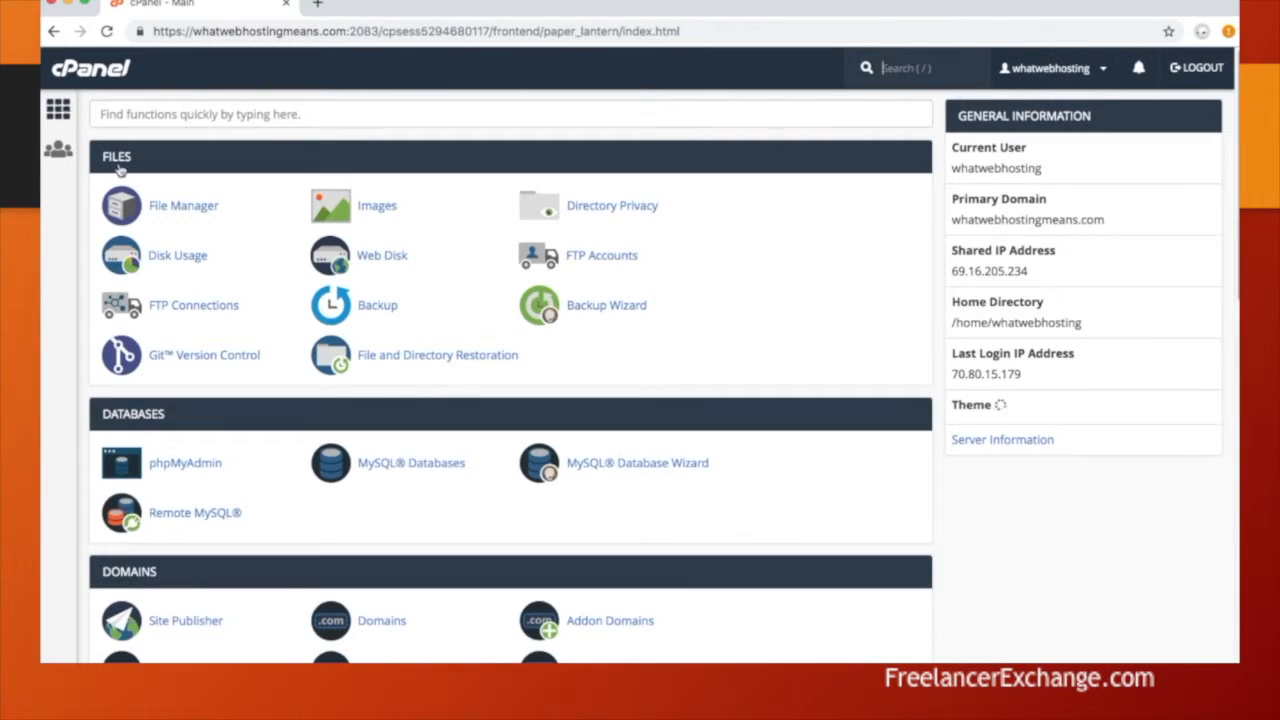
scroll(433, 380, "down", 1)
scroll(433, 380, "down", 5)
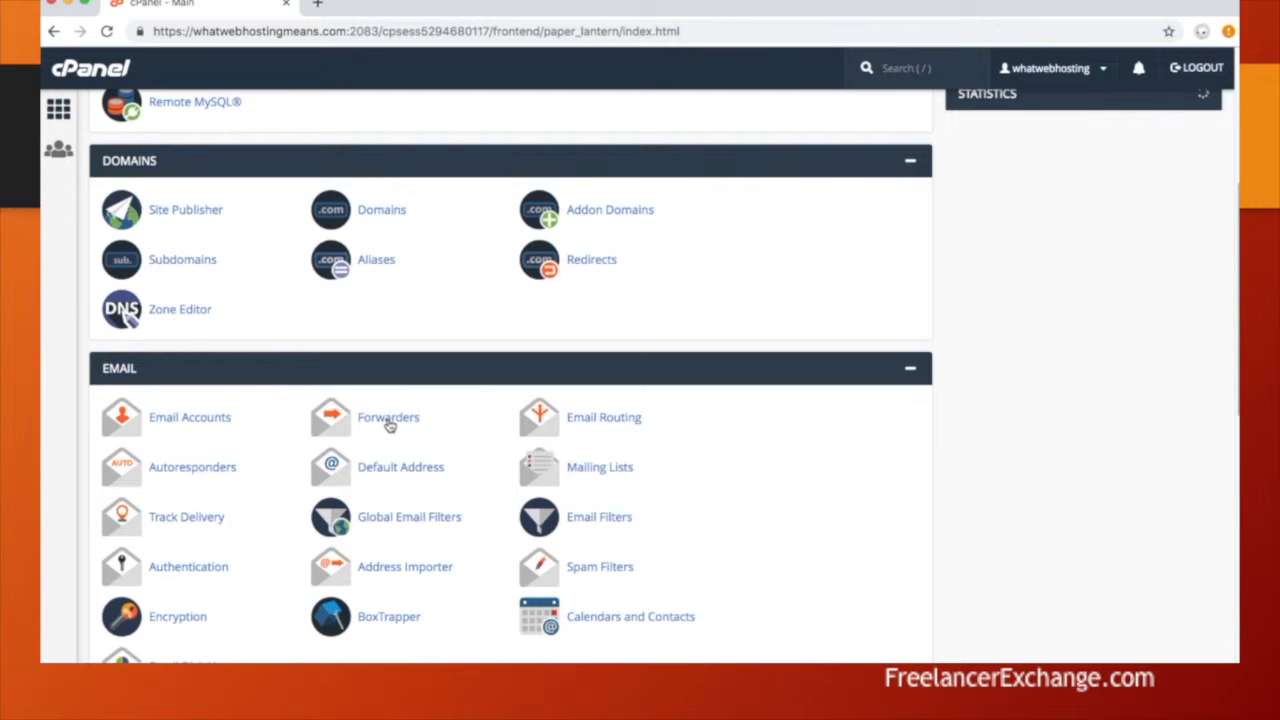
left_click(389, 420)
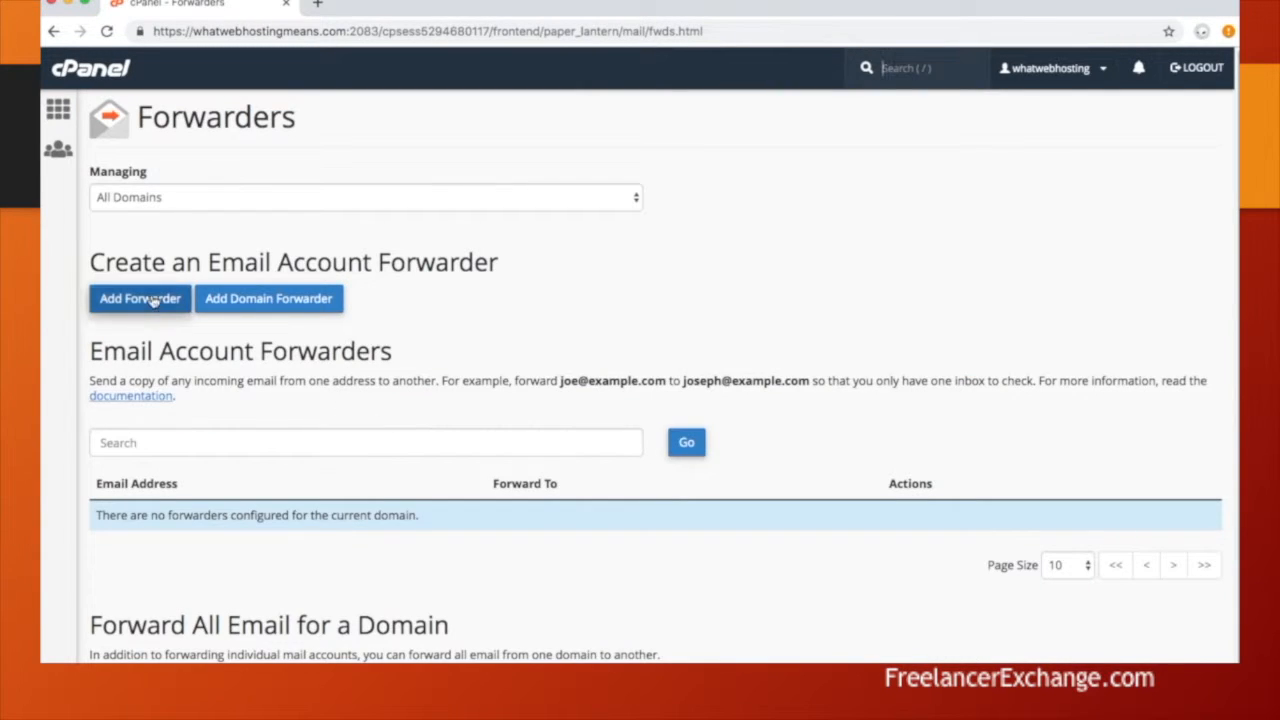
left_click(140, 299)
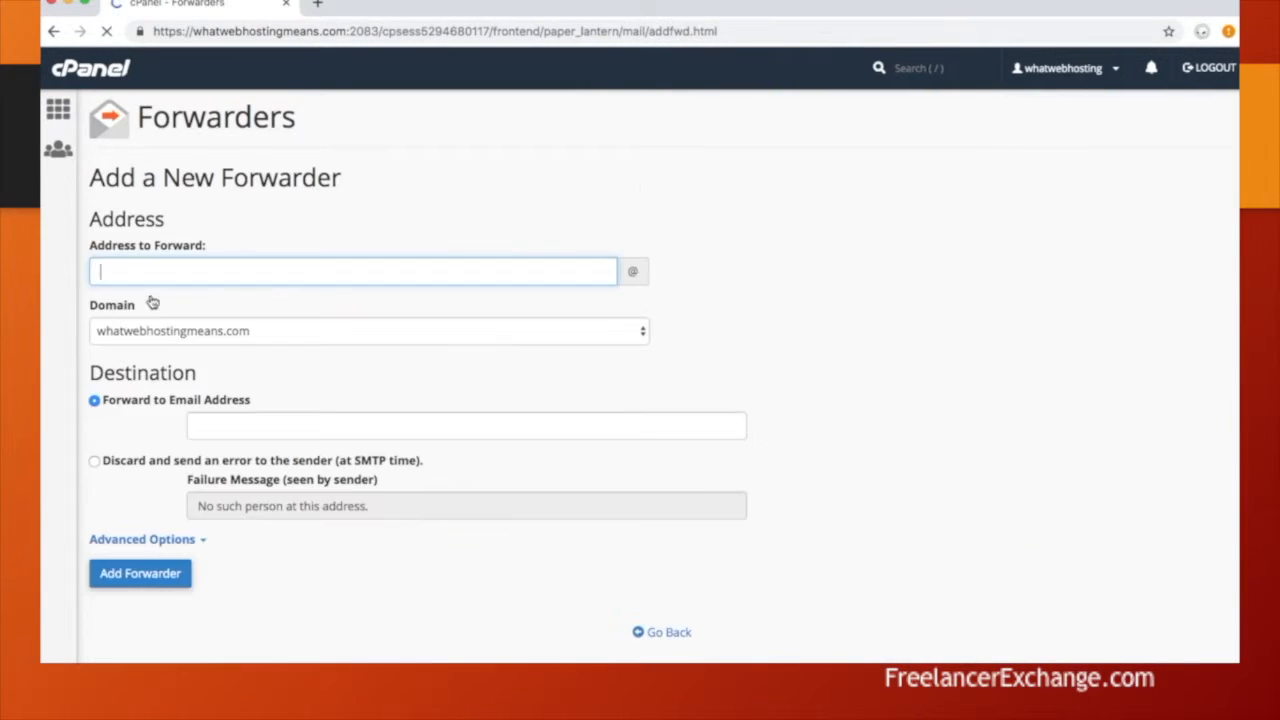
type("info")
left_click(243, 426)
left_click(245, 461)
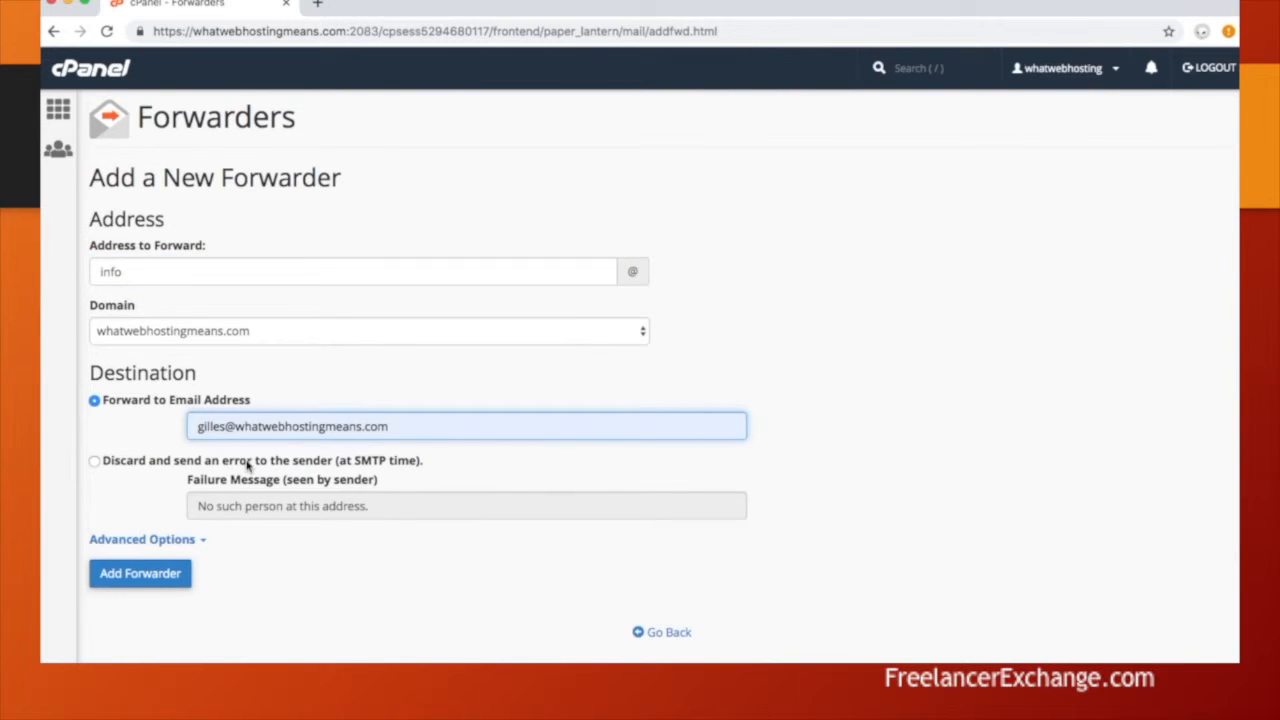
left_click(138, 574)
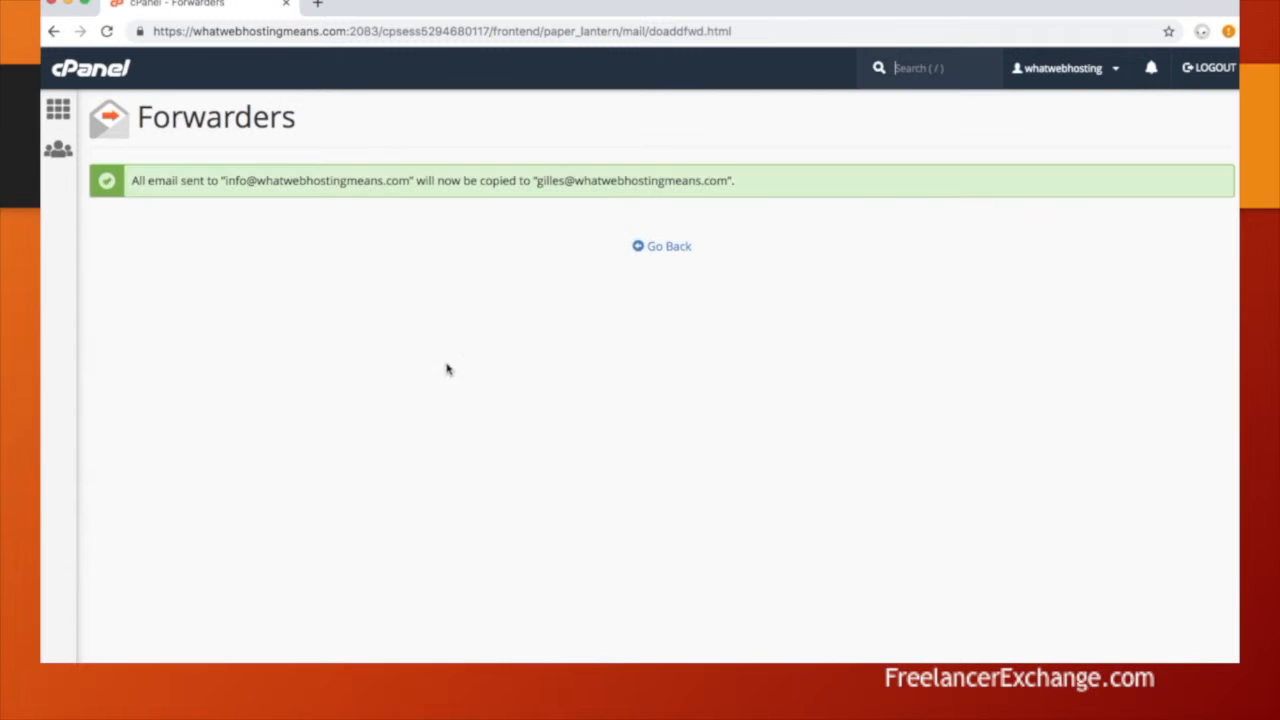
left_click(670, 247)
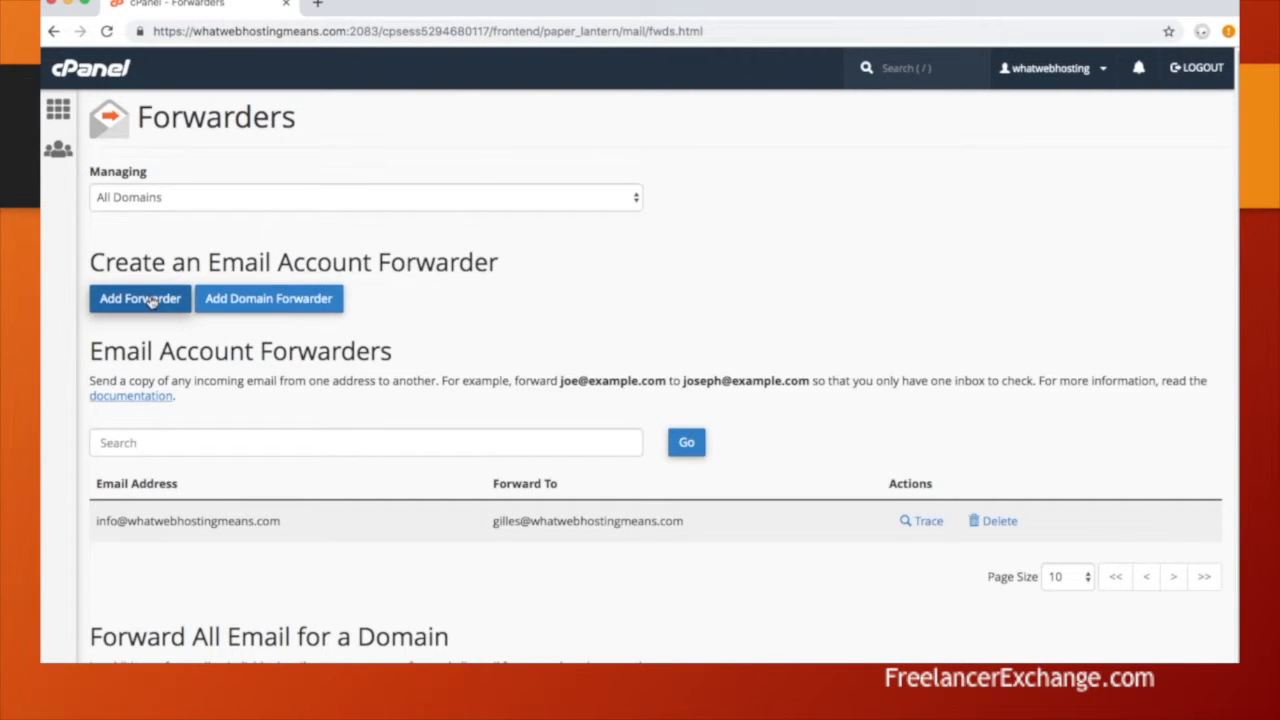
Step: Add a 'help' forwarder that also delivers to the new mailbox
left_click(150, 300)
left_click(166, 276)
type("help")
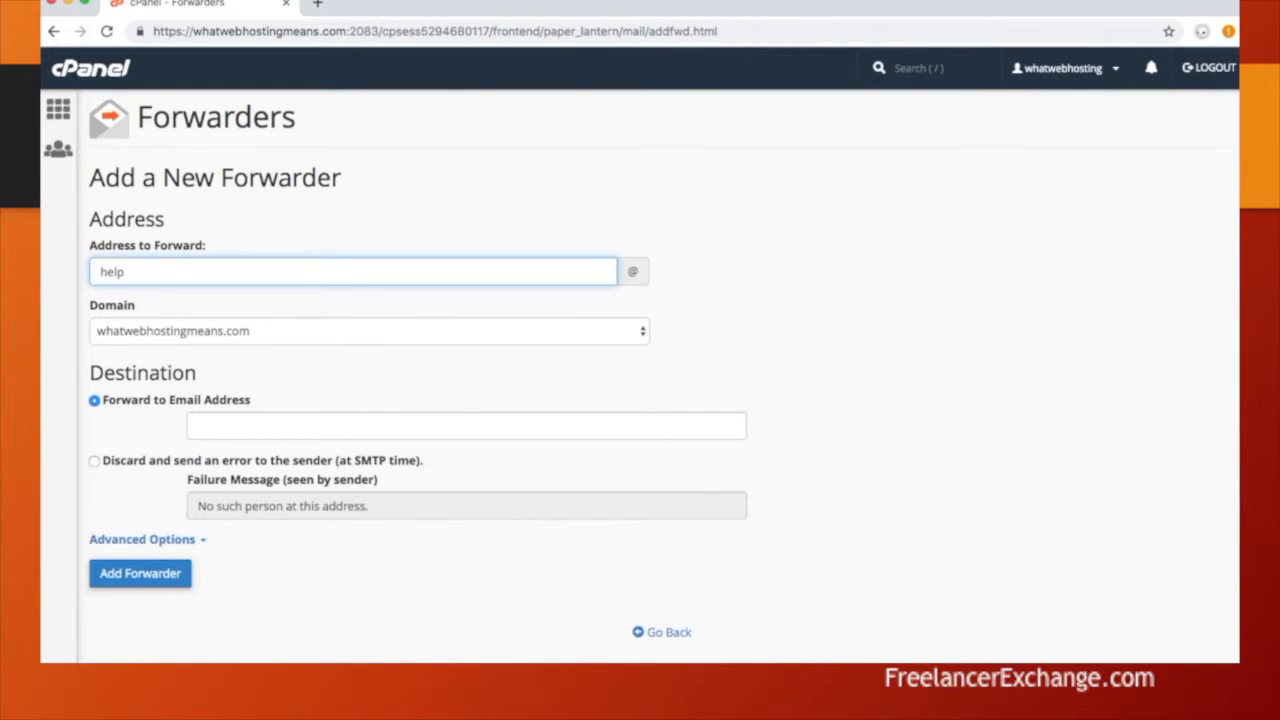
key("Tab")
left_click(243, 425)
left_click(248, 460)
left_click(143, 574)
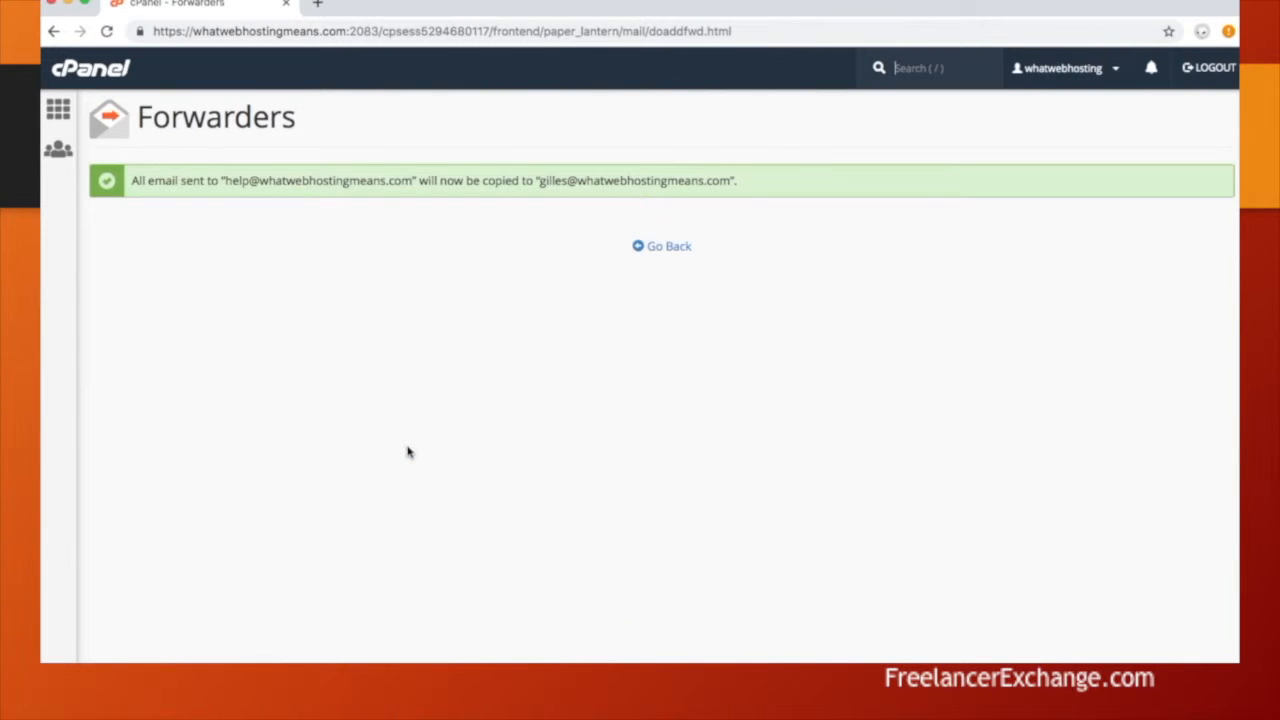
left_click(672, 248)
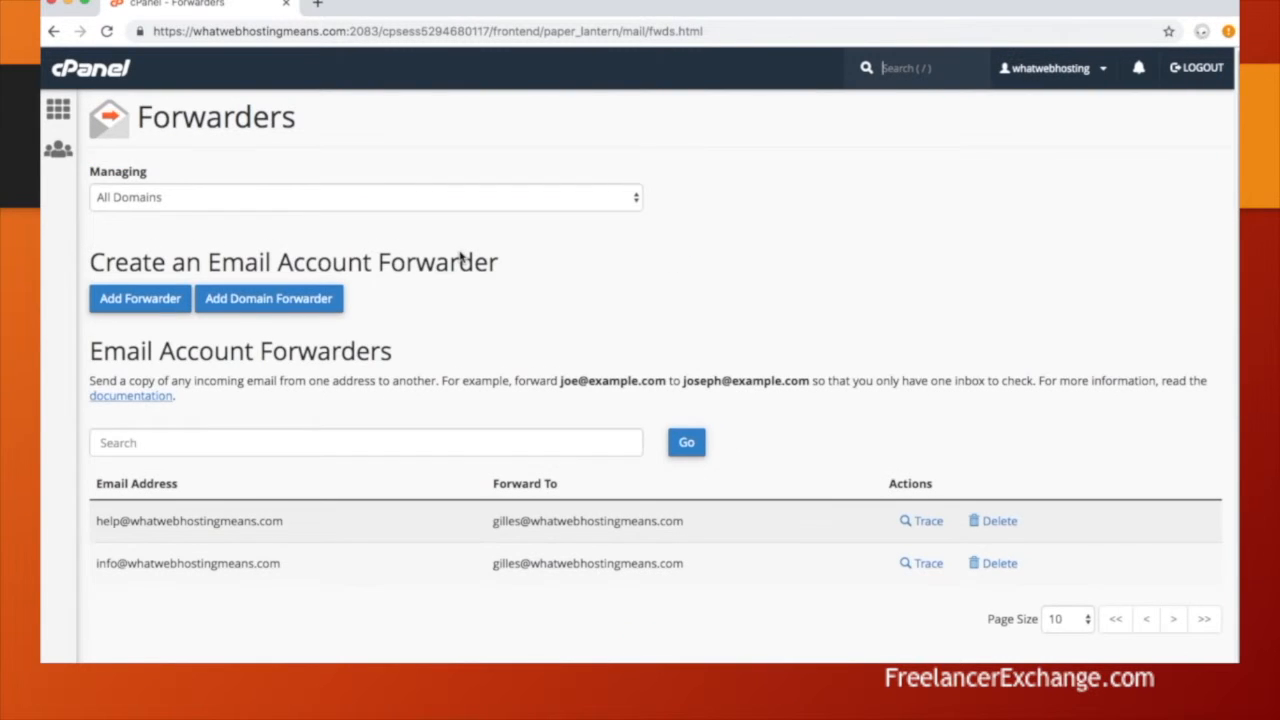
Step: Add a 'contactus' forwarder pointing to the new mailbox
left_click(146, 303)
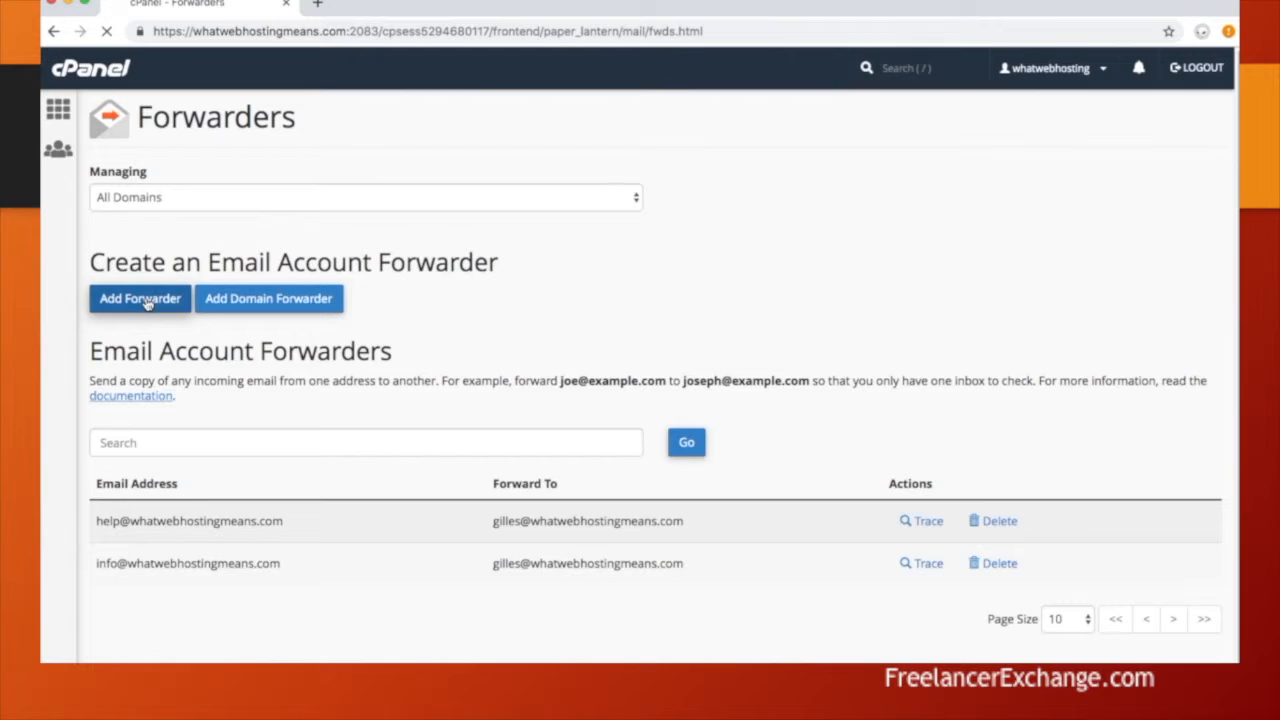
left_click(163, 271)
type("contactus")
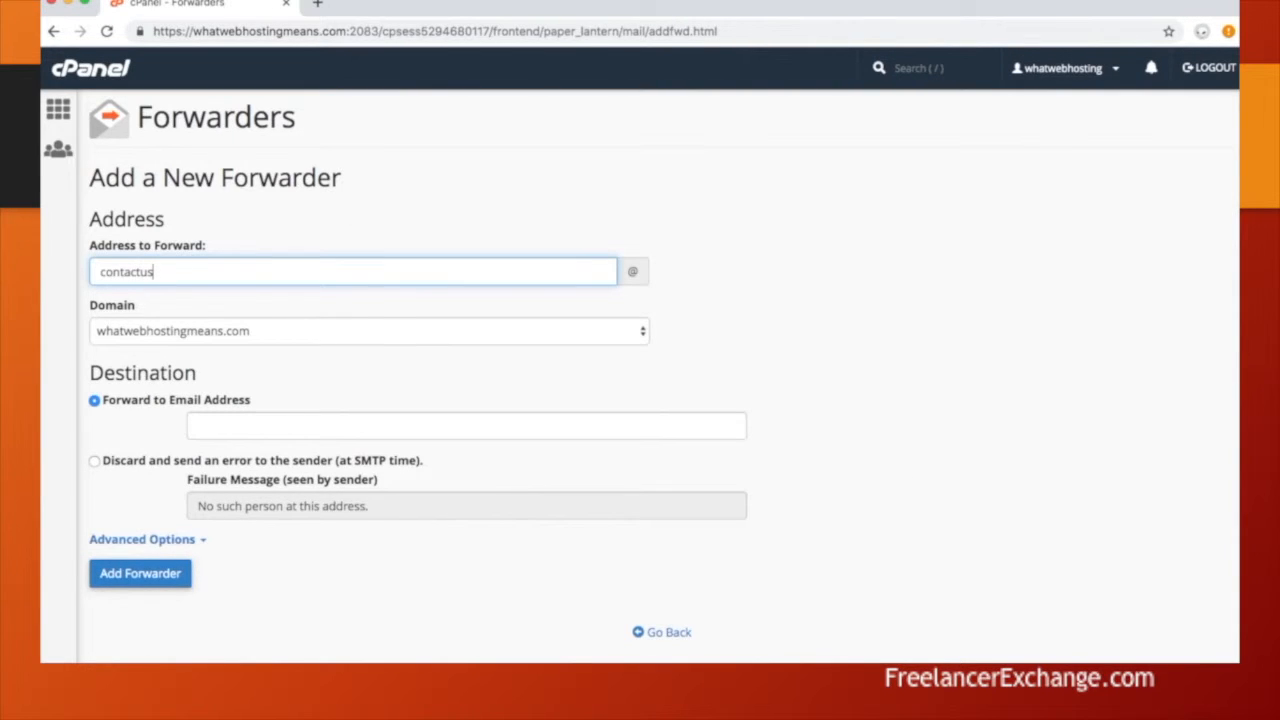
left_click(141, 577)
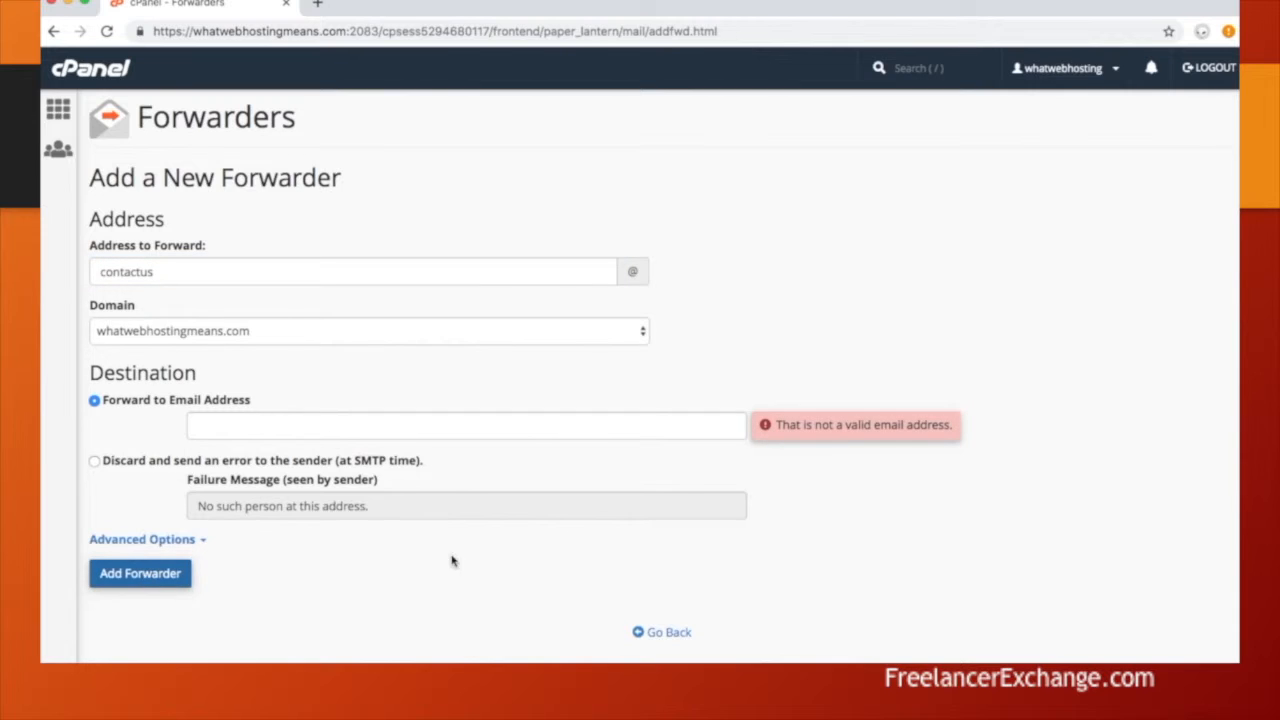
left_click(300, 426)
left_click(309, 460)
left_click(143, 577)
left_click(667, 250)
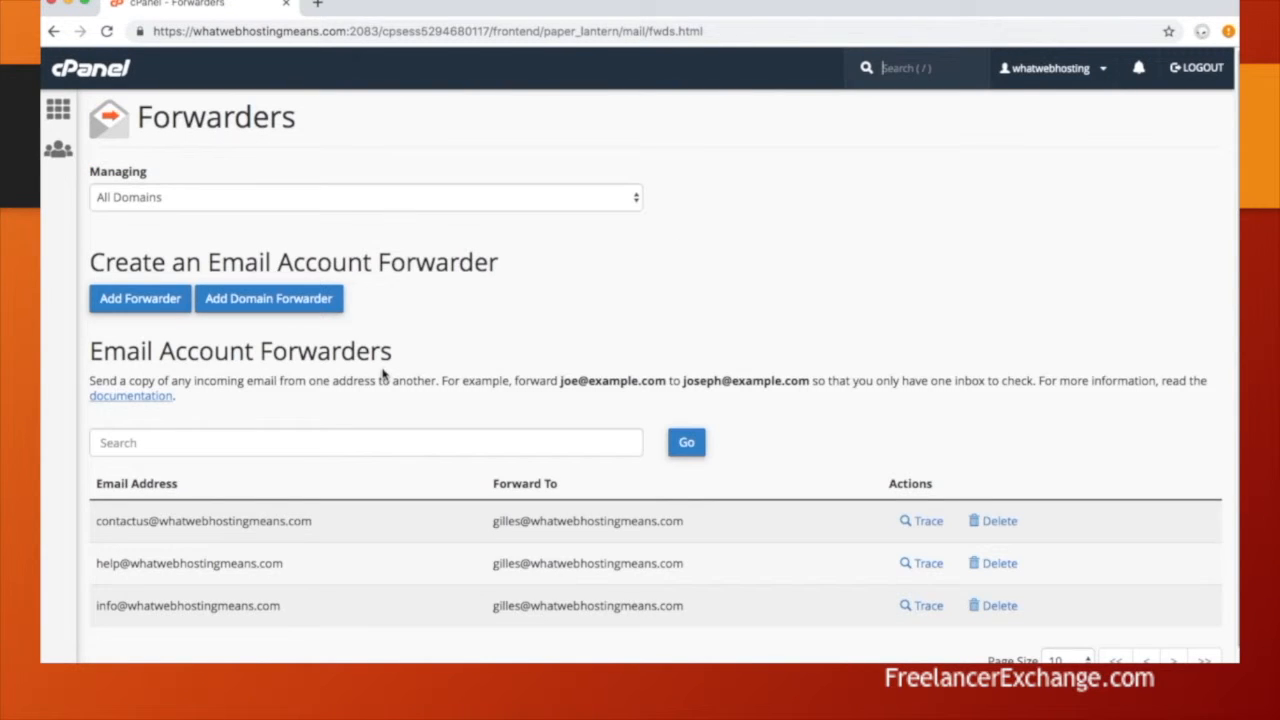
left_click(58, 109)
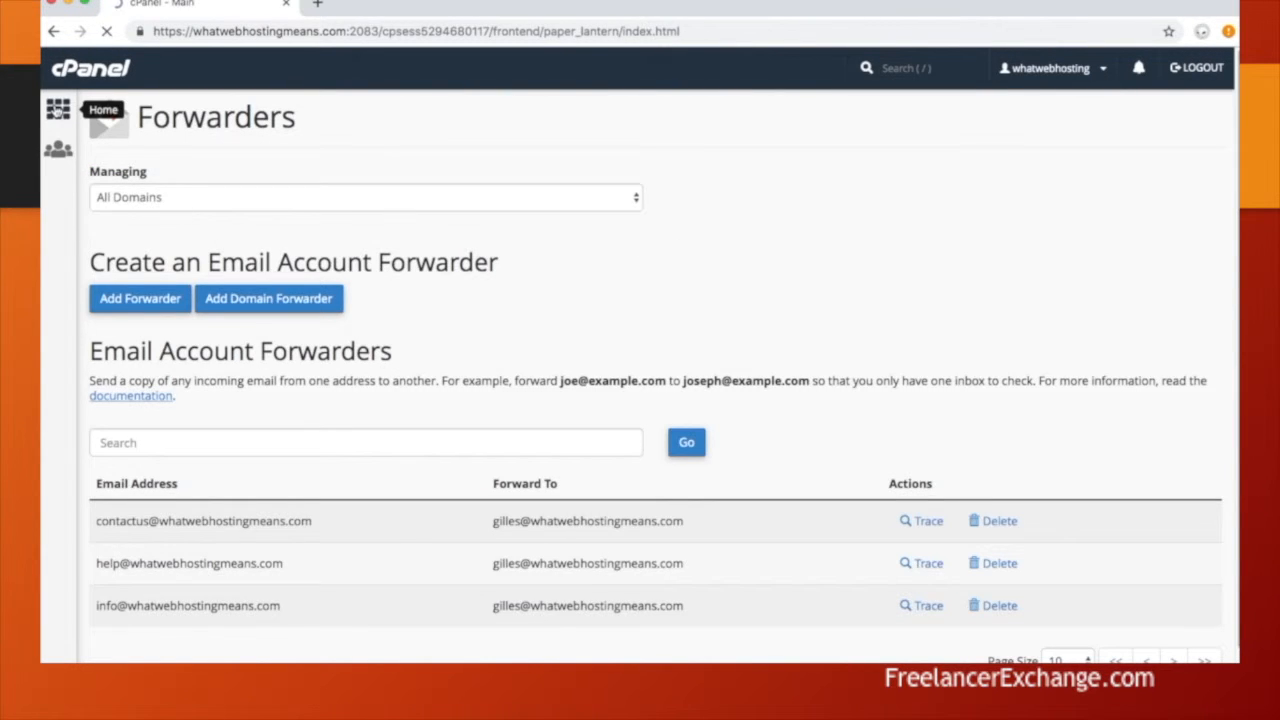
Step: Open WordPress in the Softaculous Apps Installer and start a new installation
scroll(357, 480, "down", 8)
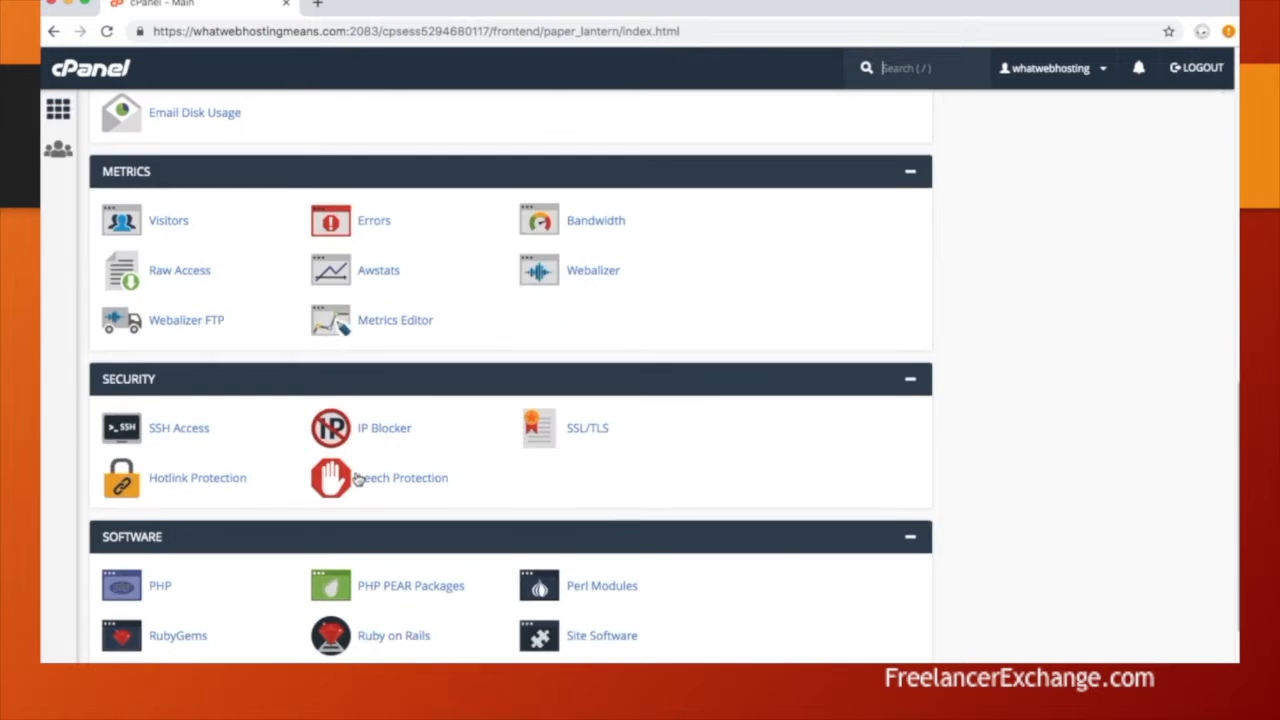
scroll(357, 480, "down", 5)
scroll(357, 480, "down", 2)
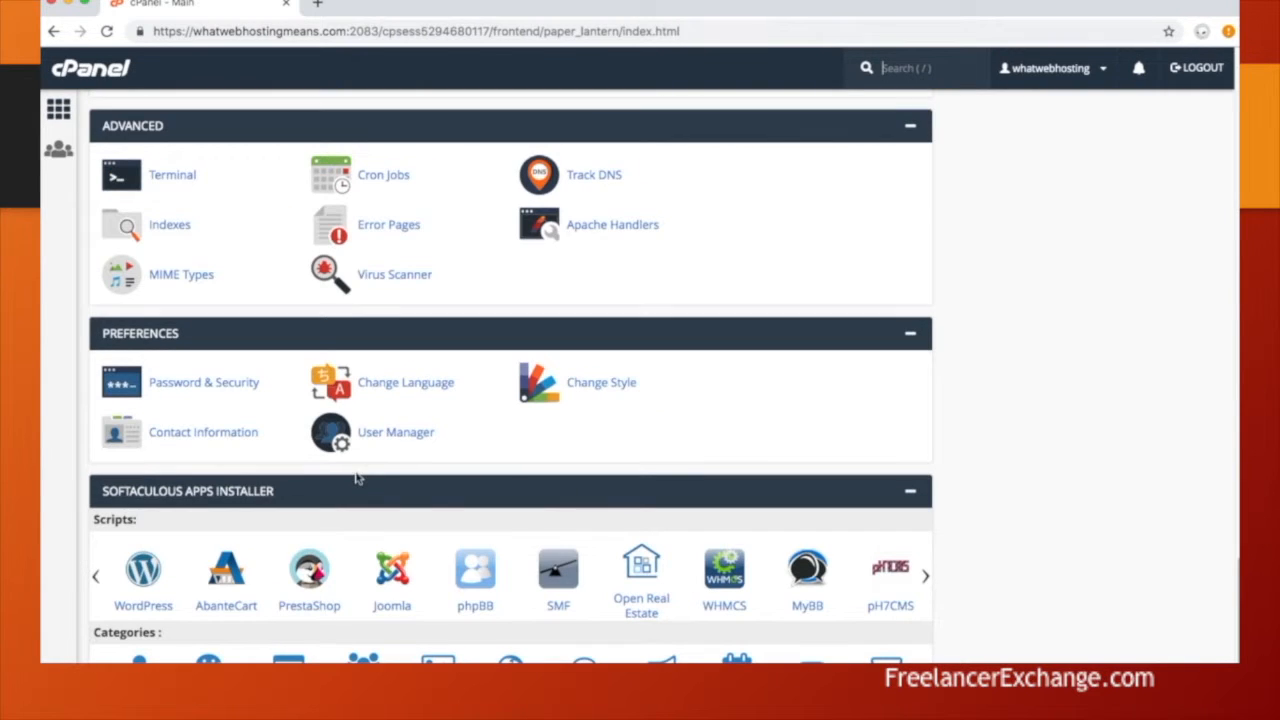
left_click(148, 568)
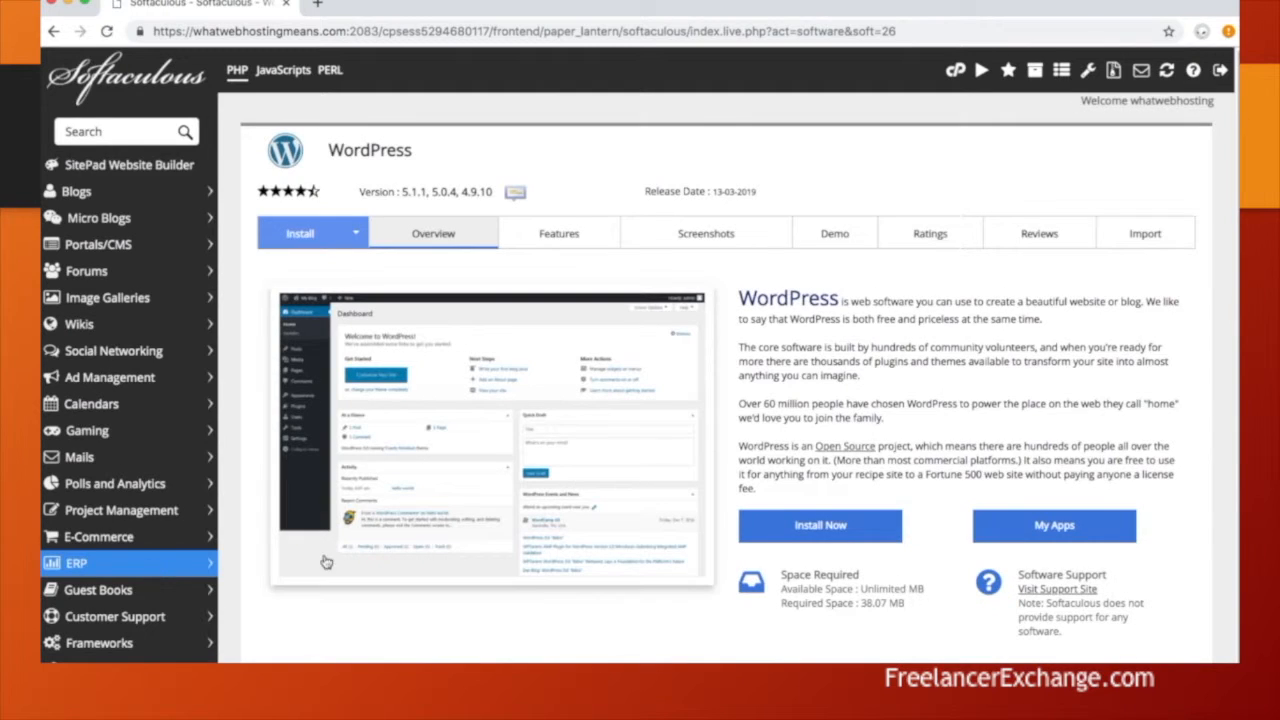
left_click(836, 527)
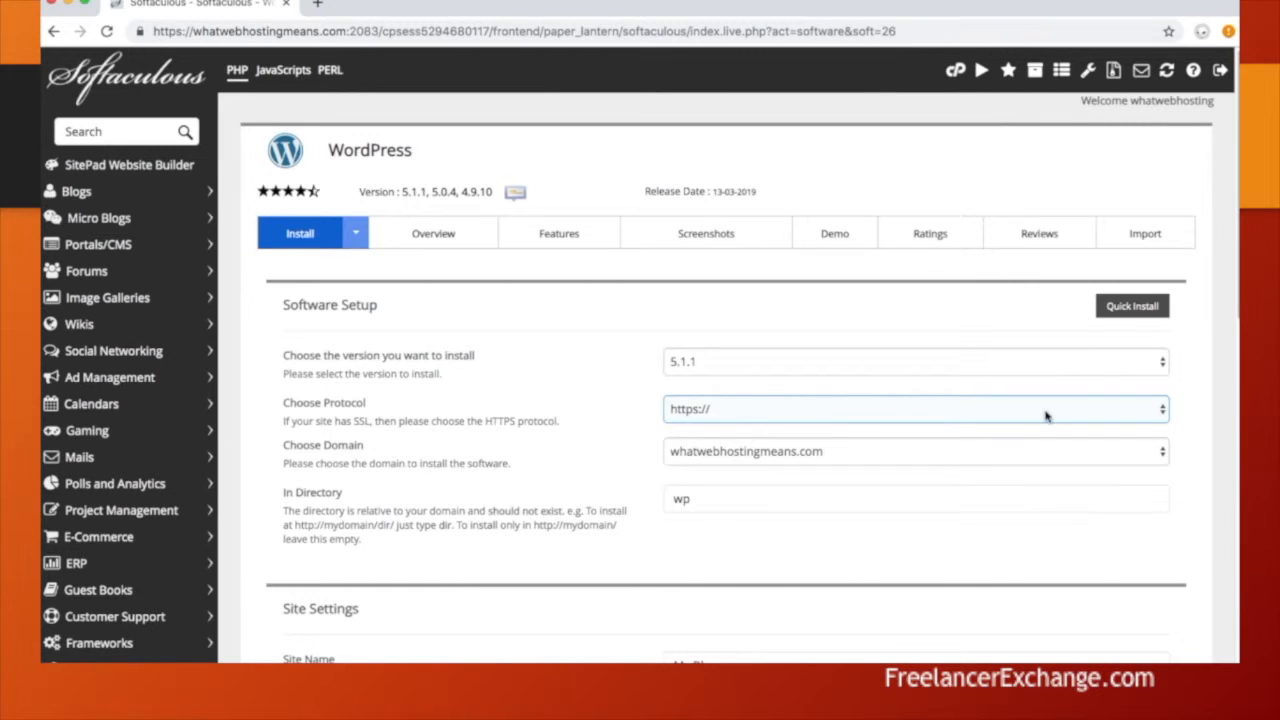
left_click(1156, 412)
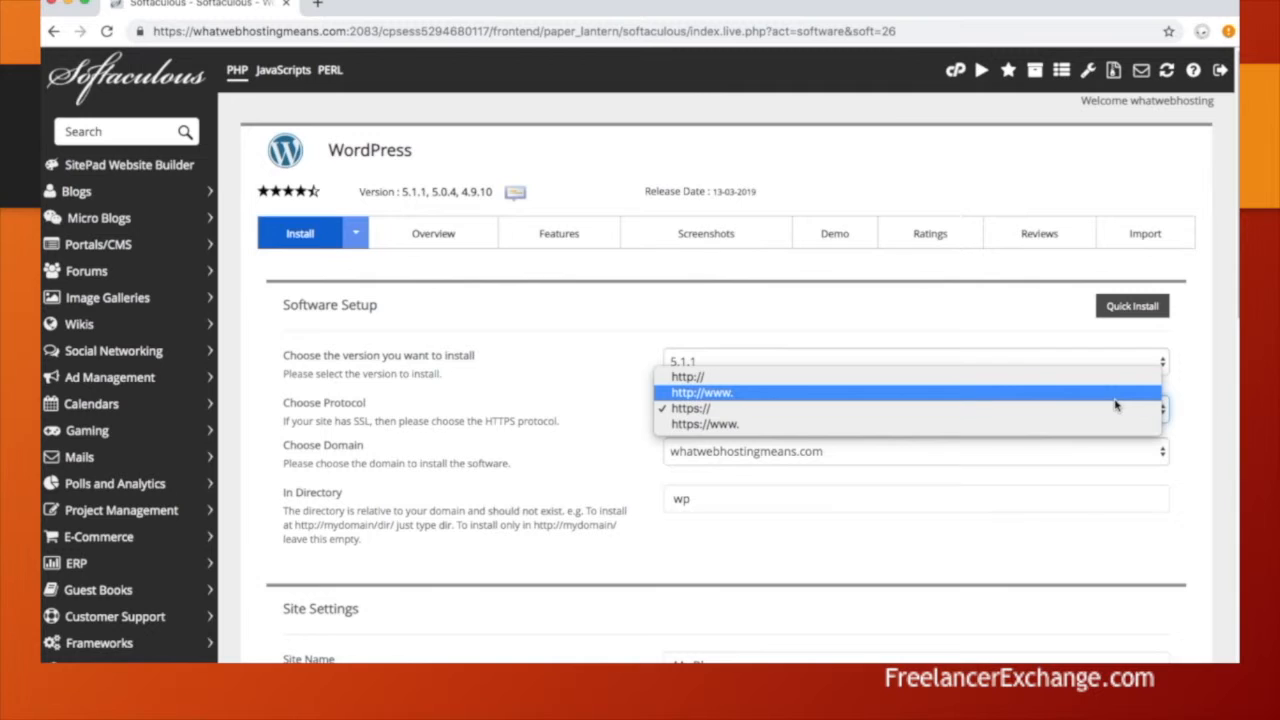
left_click(1080, 378)
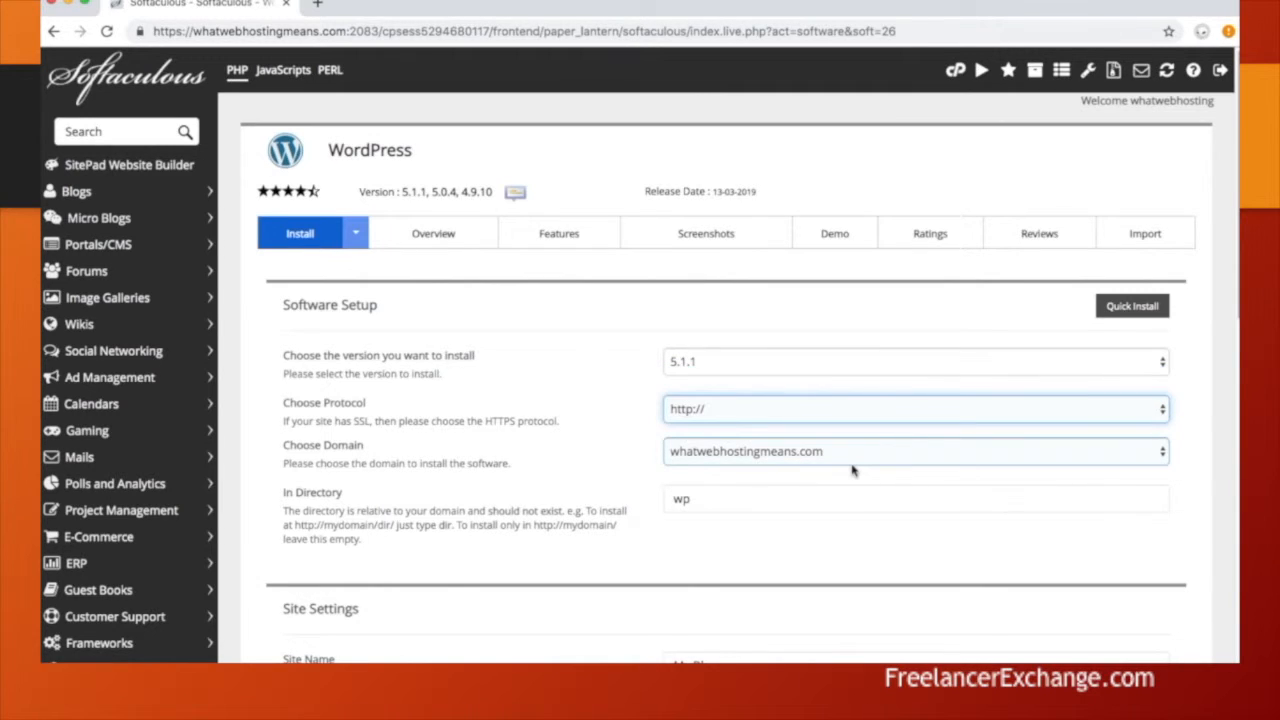
left_click_drag(752, 497, 658, 505)
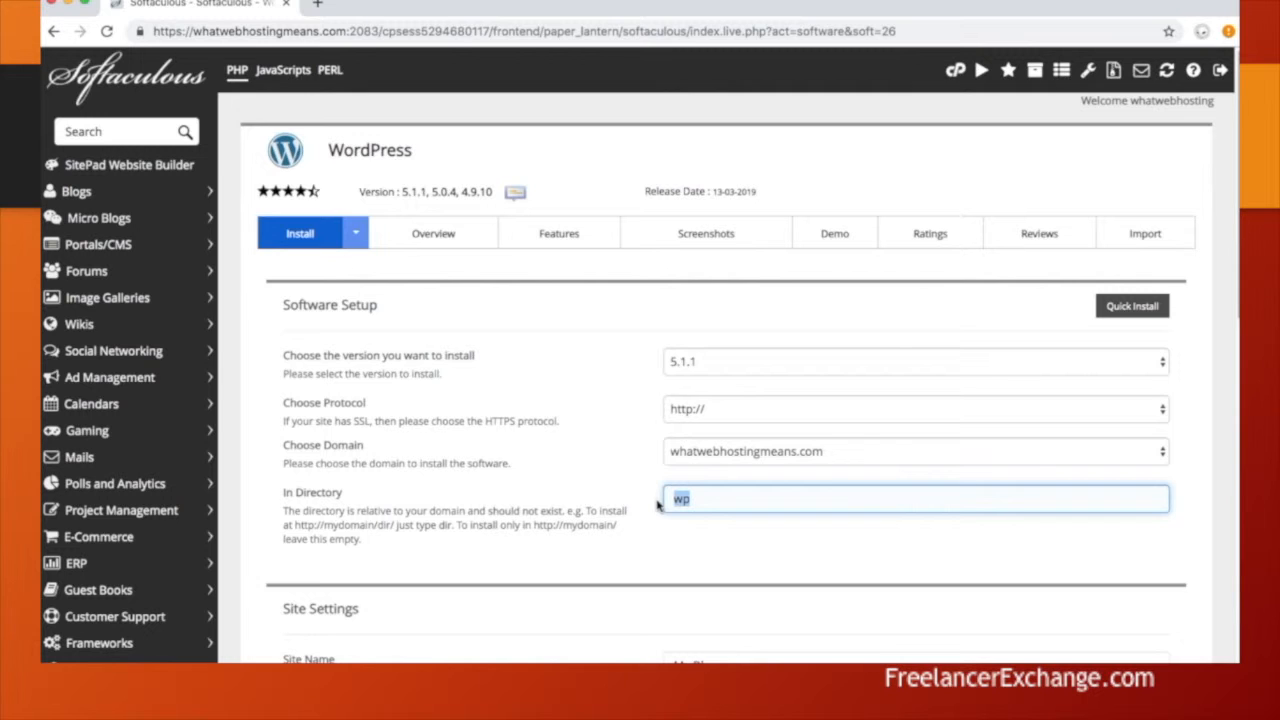
key("BackSpace")
Step: Replace the default admin username with a custom one and generate a strong password
scroll(680, 586, "down", 2)
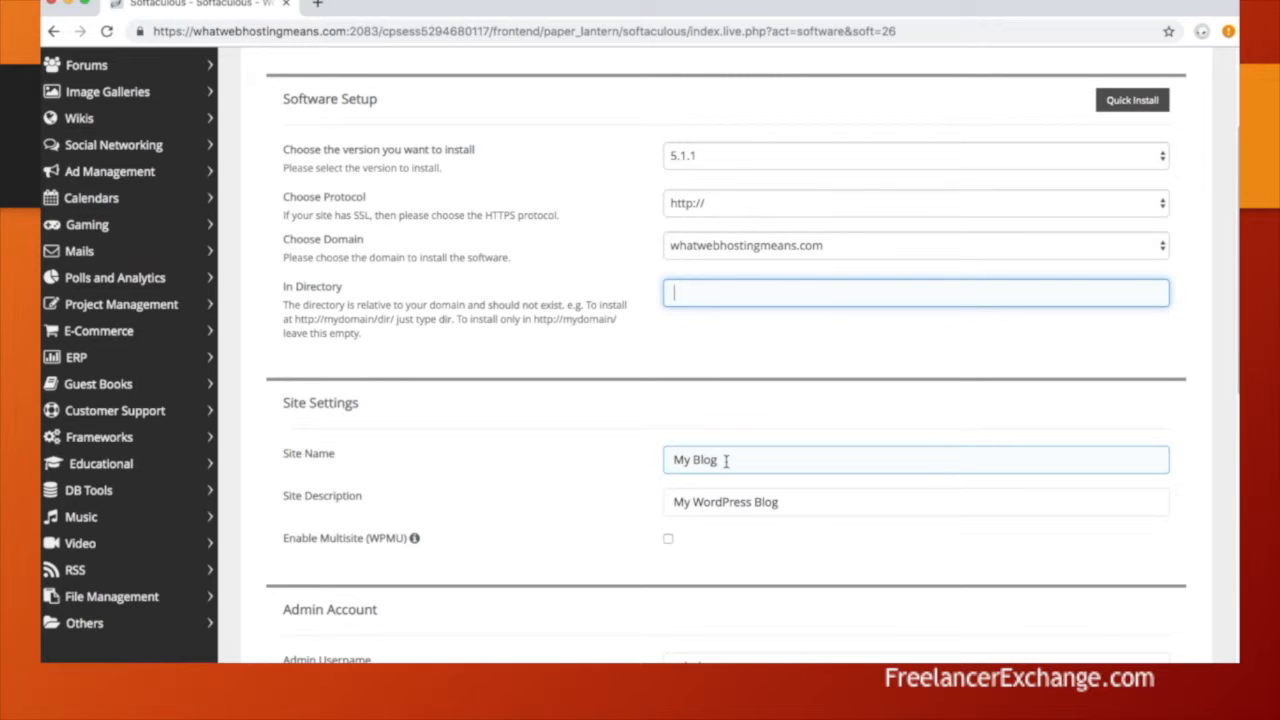
scroll(600, 514, "down", 1)
double_click(693, 548)
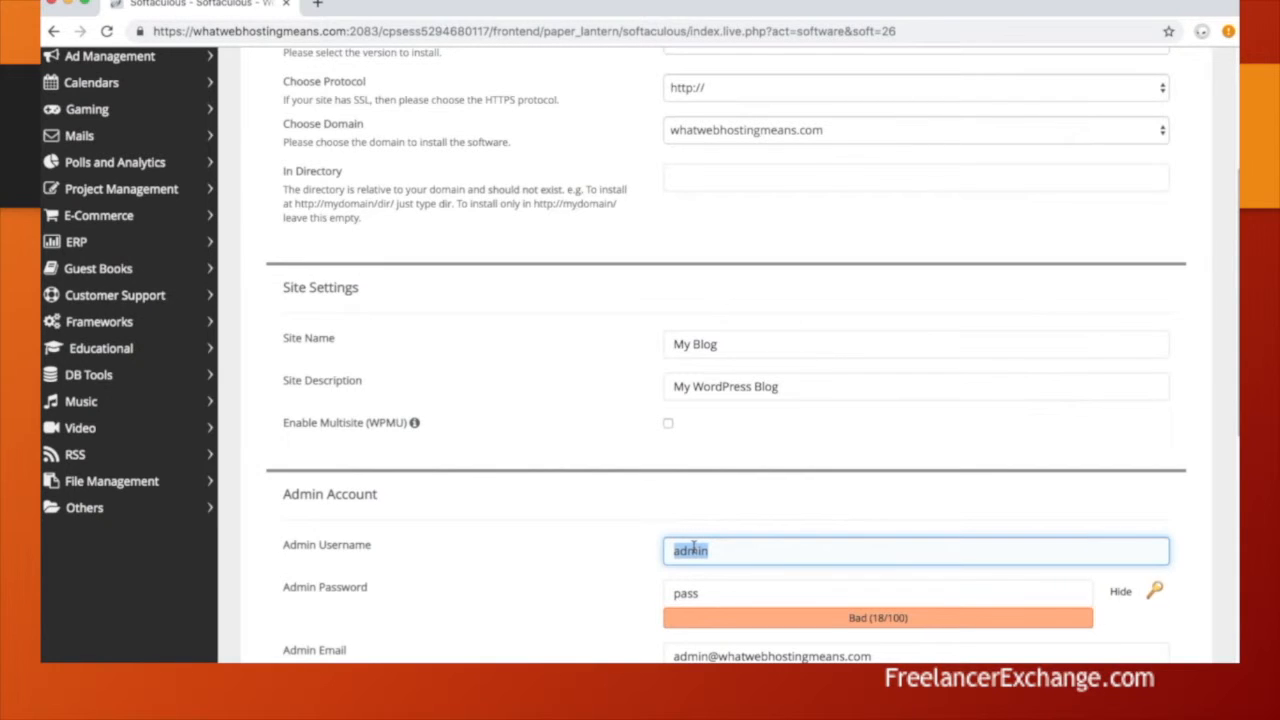
type("whatok2020")
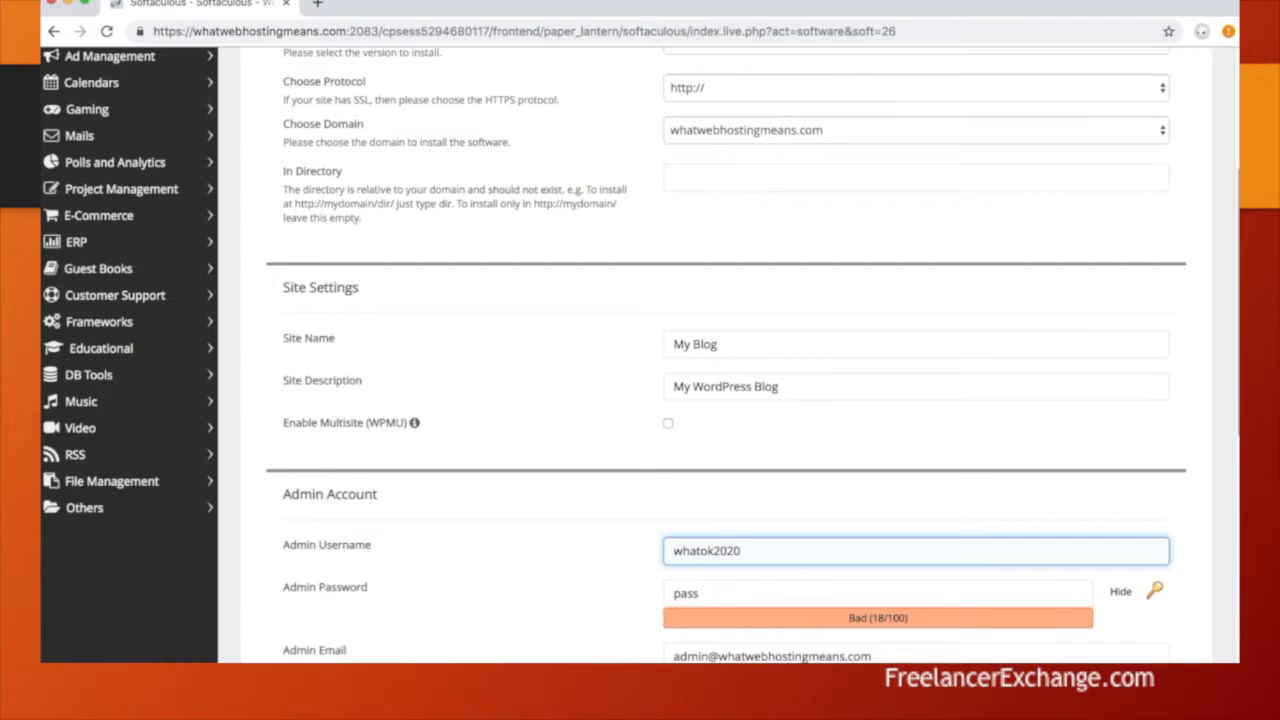
left_click(1154, 591)
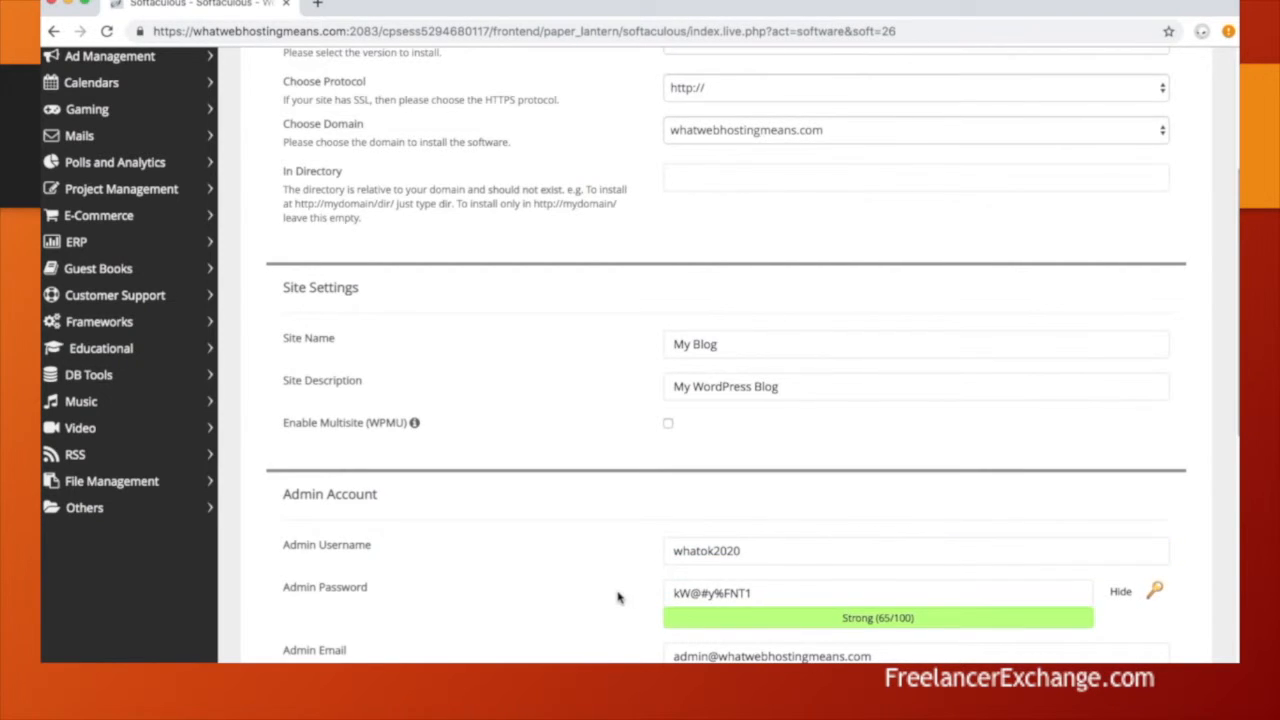
Step: Edit the name part of the admin e-mail address and submit the WordPress install
scroll(617, 594, "down", 3)
left_click(684, 371)
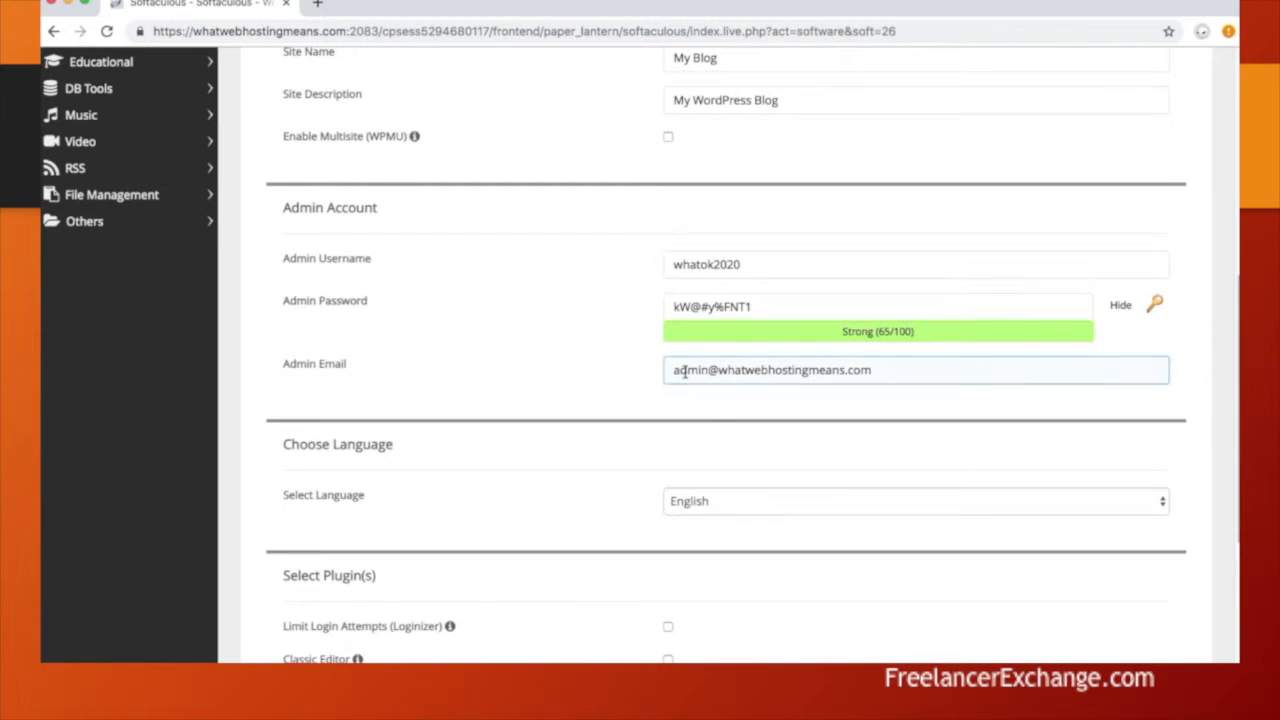
double_click(685, 371)
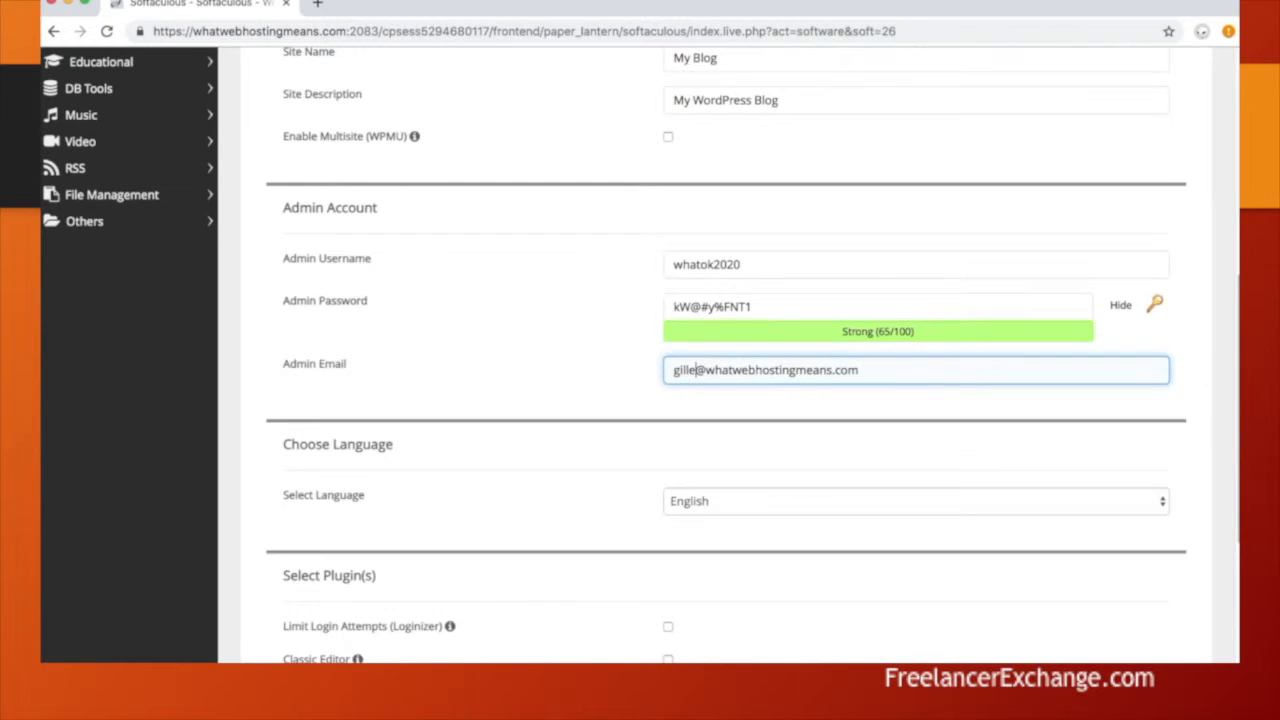
scroll(610, 535, "down", 2)
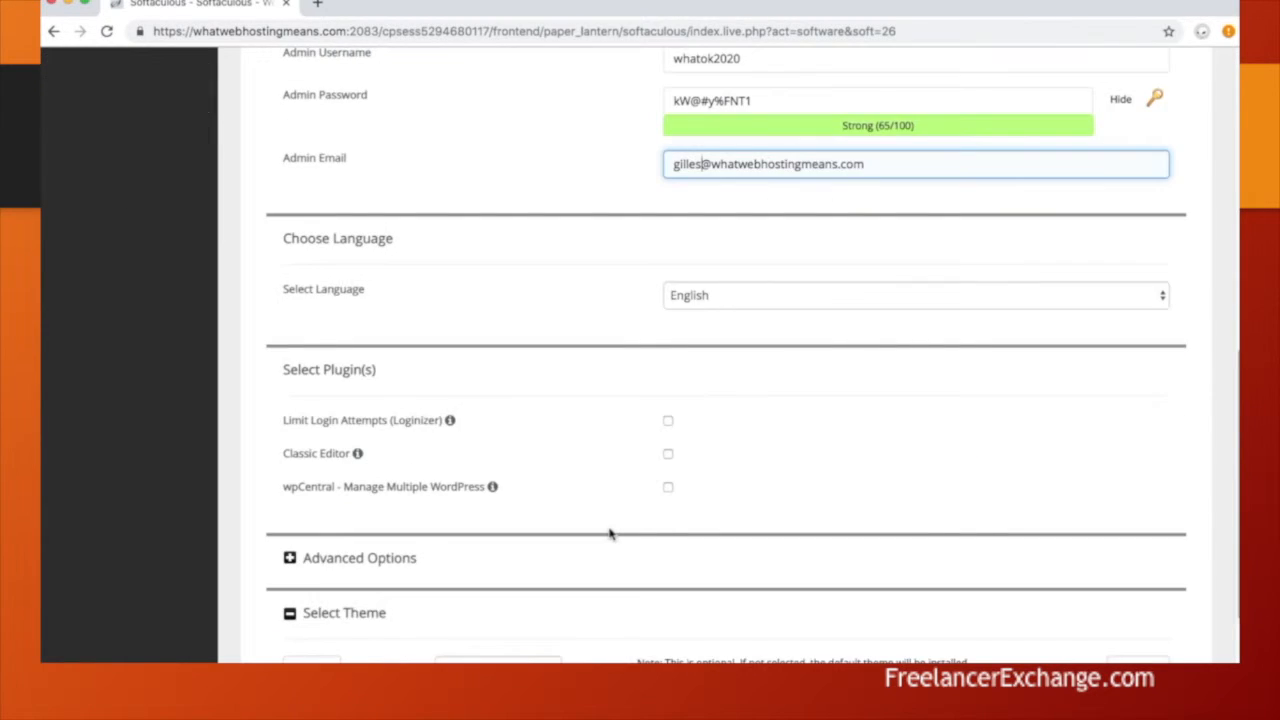
scroll(610, 535, "down", 5)
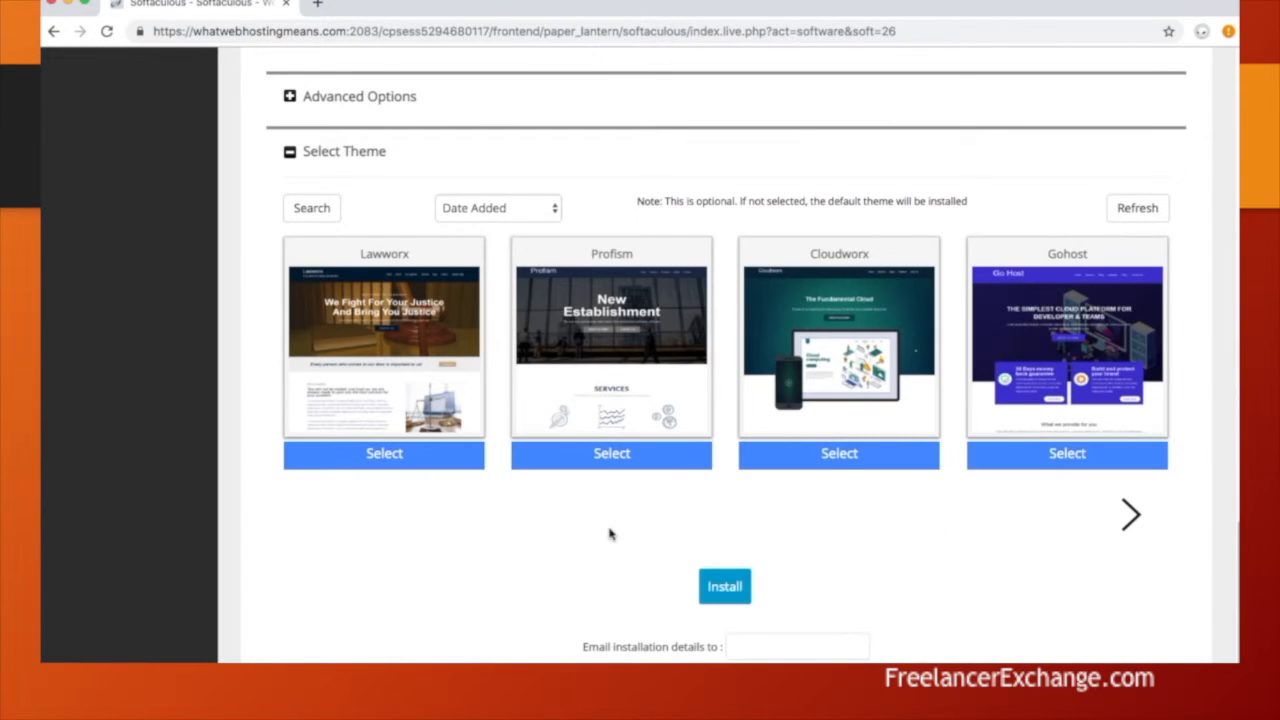
left_click(752, 640)
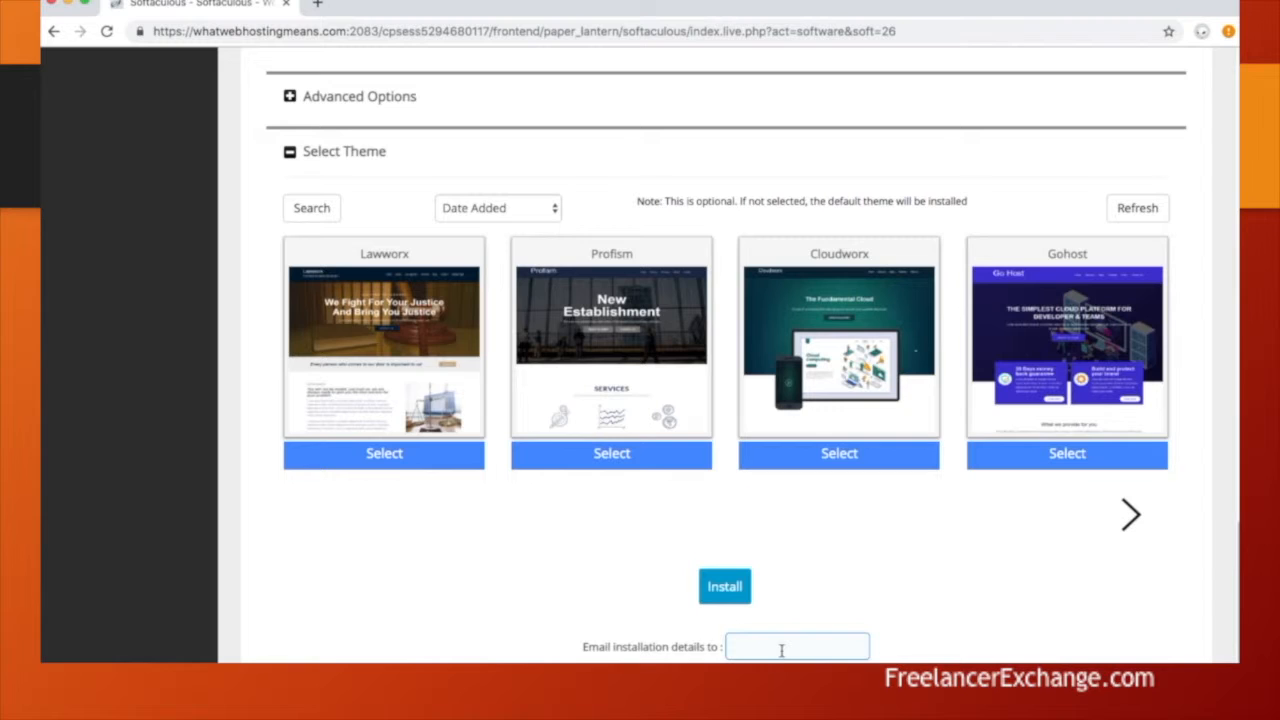
left_click(726, 588)
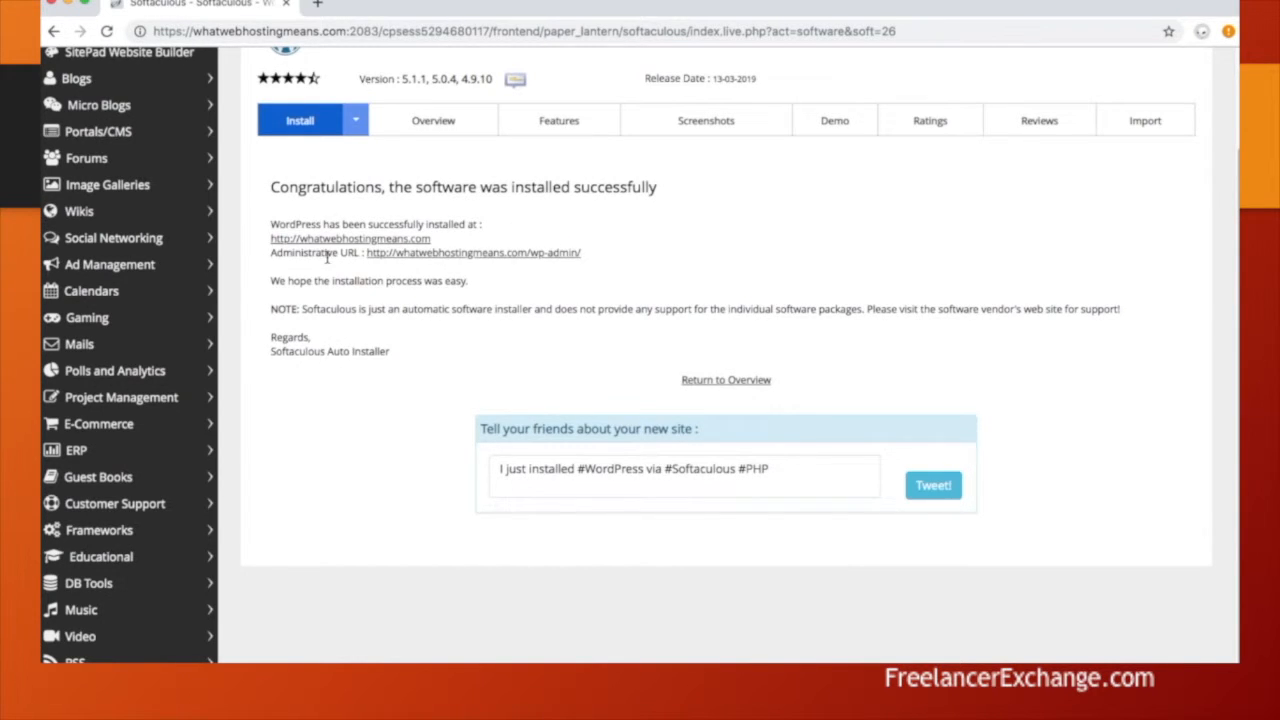
Step: Open the WordPress wp-admin Administrative URL in a new tab and switch to it
right_click(452, 258)
left_click(487, 262)
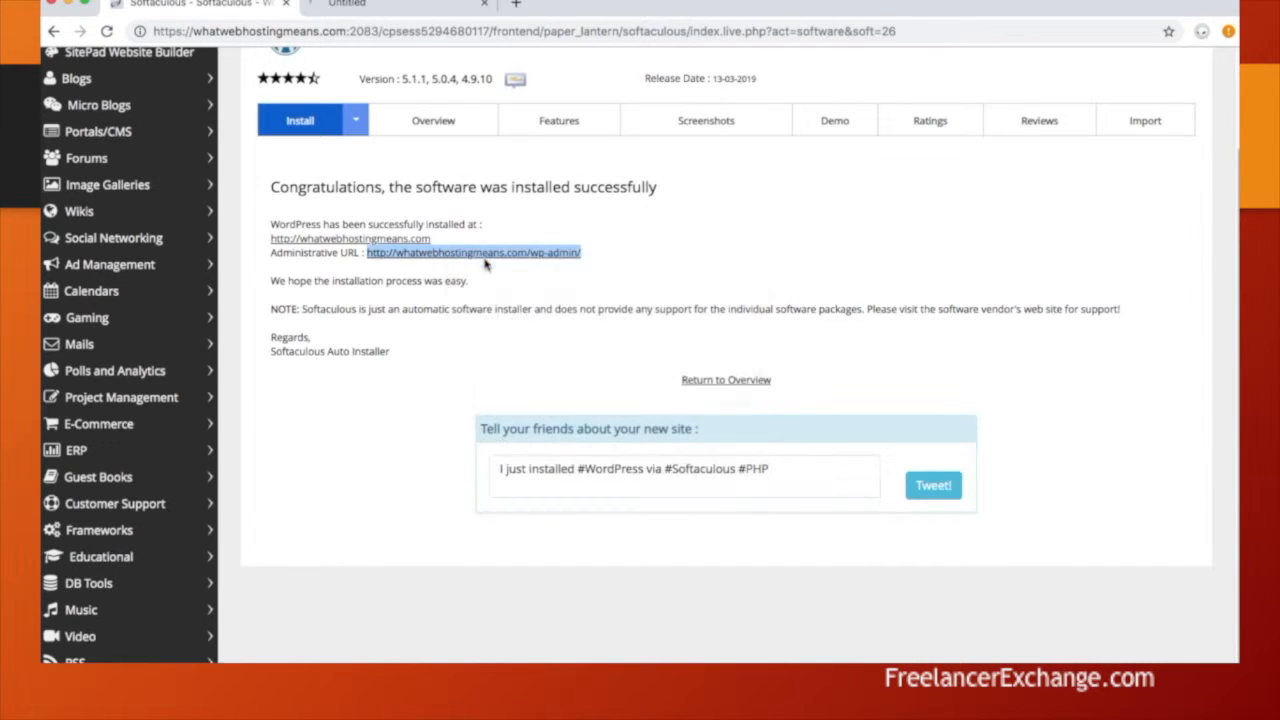
left_click(422, 8)
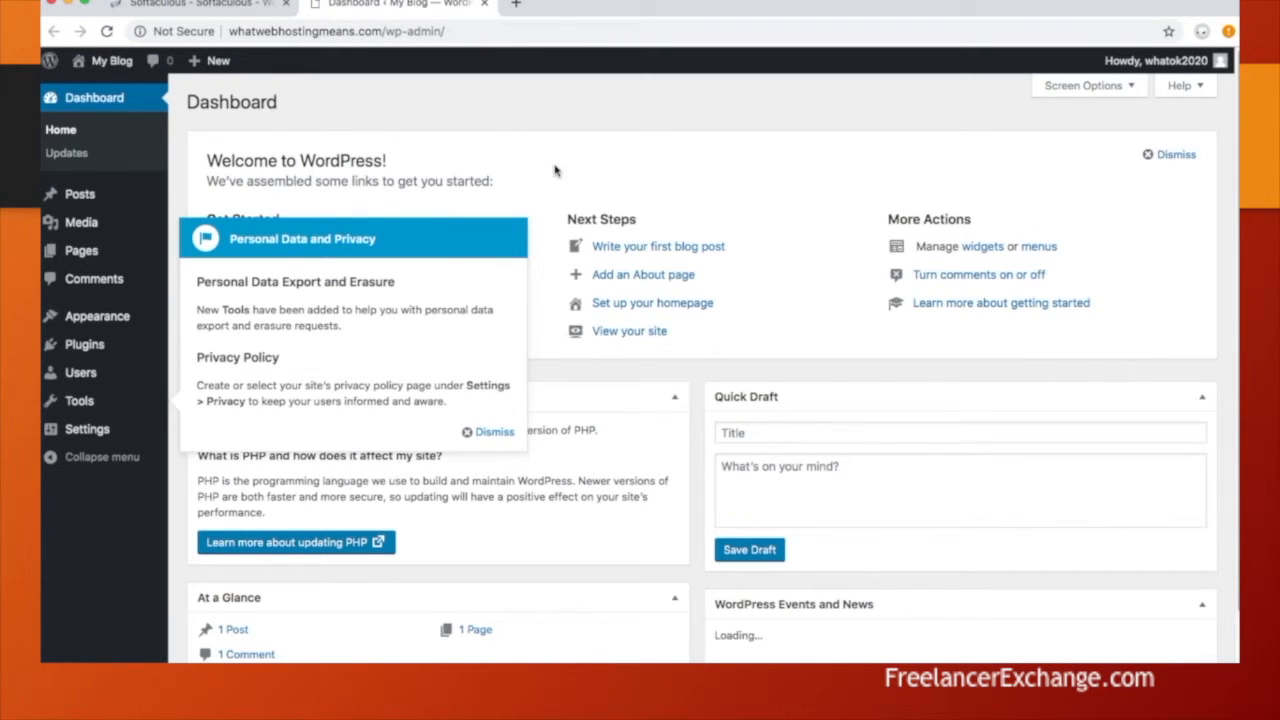
Step: Dismiss the WordPress Personal Data and Privacy notice and go back to the Softaculous tab
left_click(470, 432)
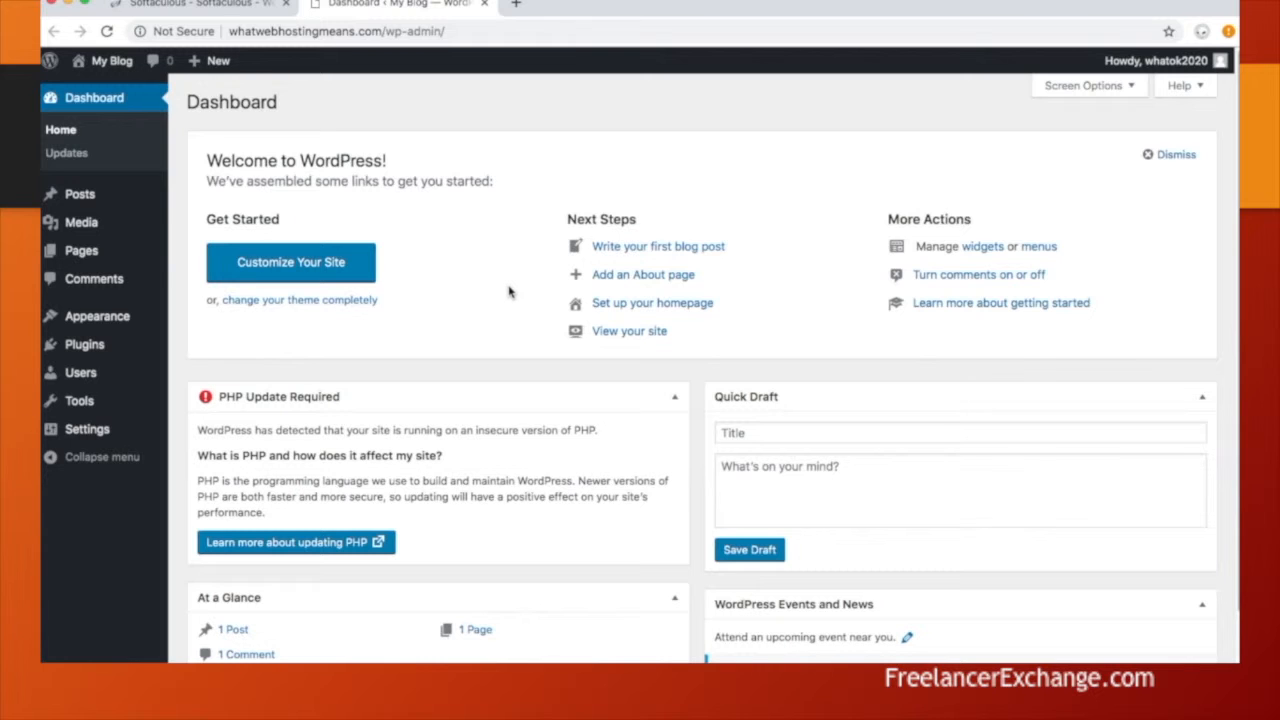
left_click(239, 8)
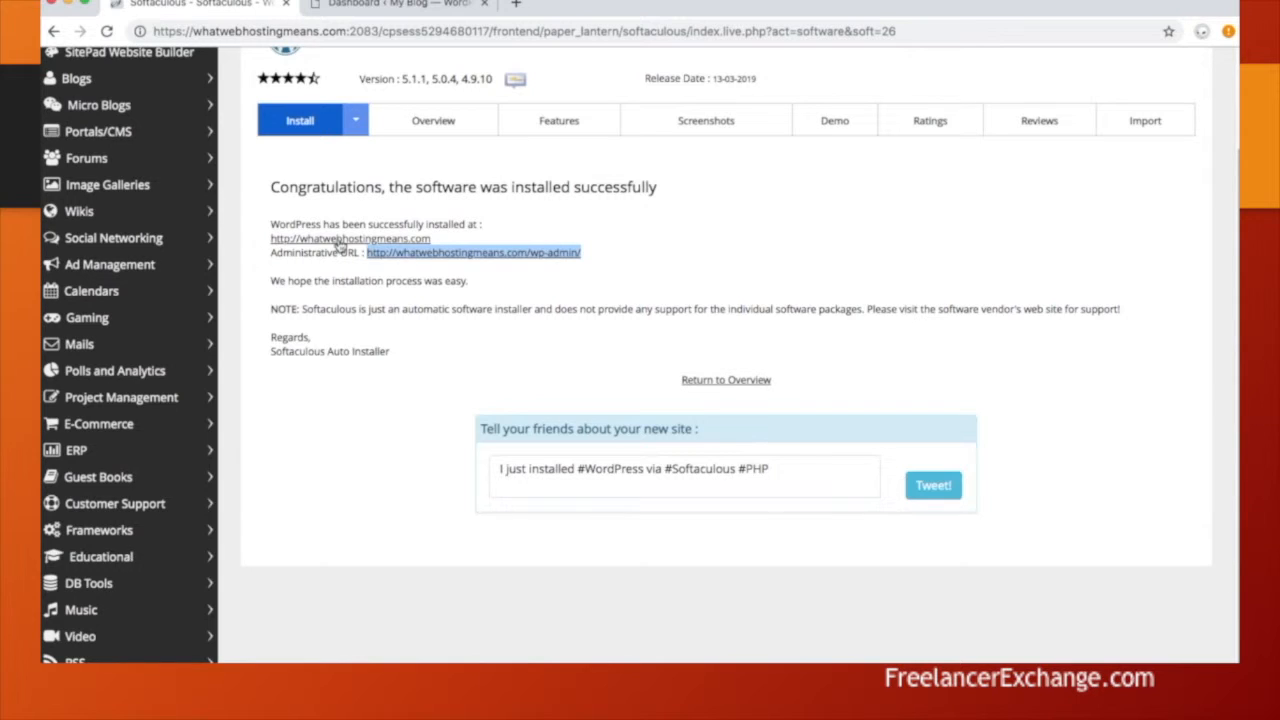
Step: Remove the WordPress installation from the Softaculous overview and confirm the removal
left_click(735, 386)
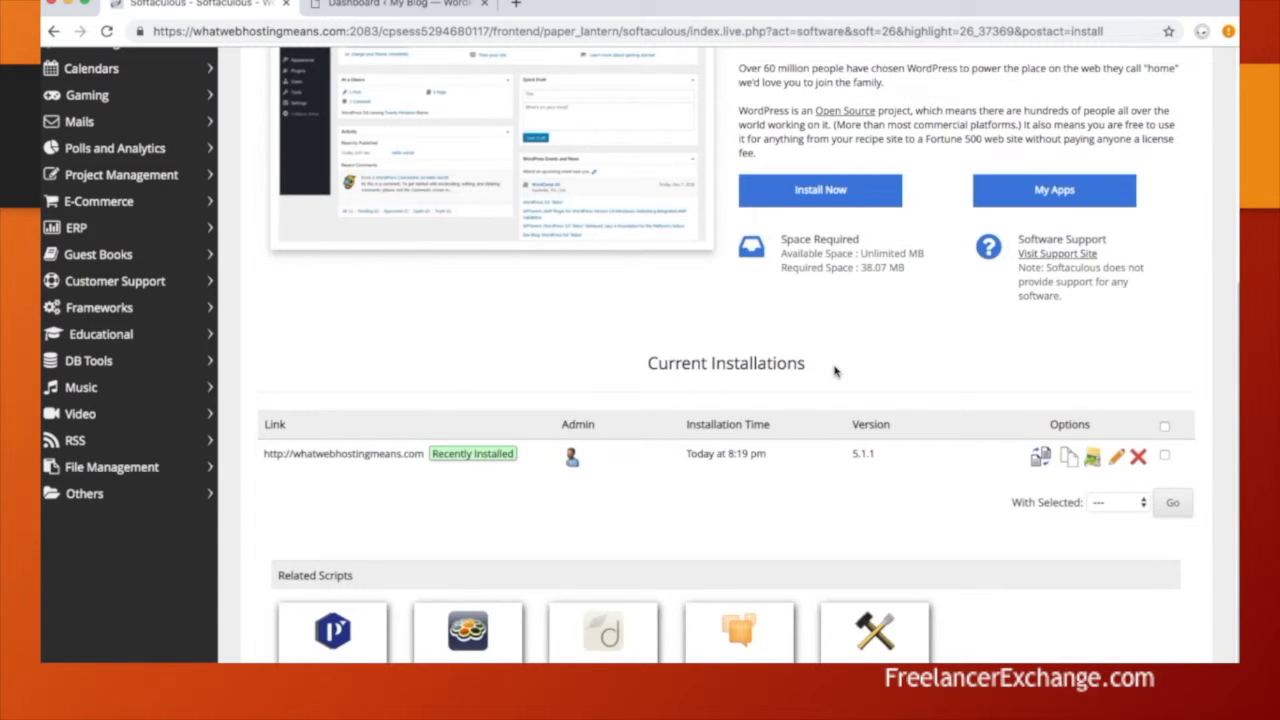
scroll(836, 368, "up", 4)
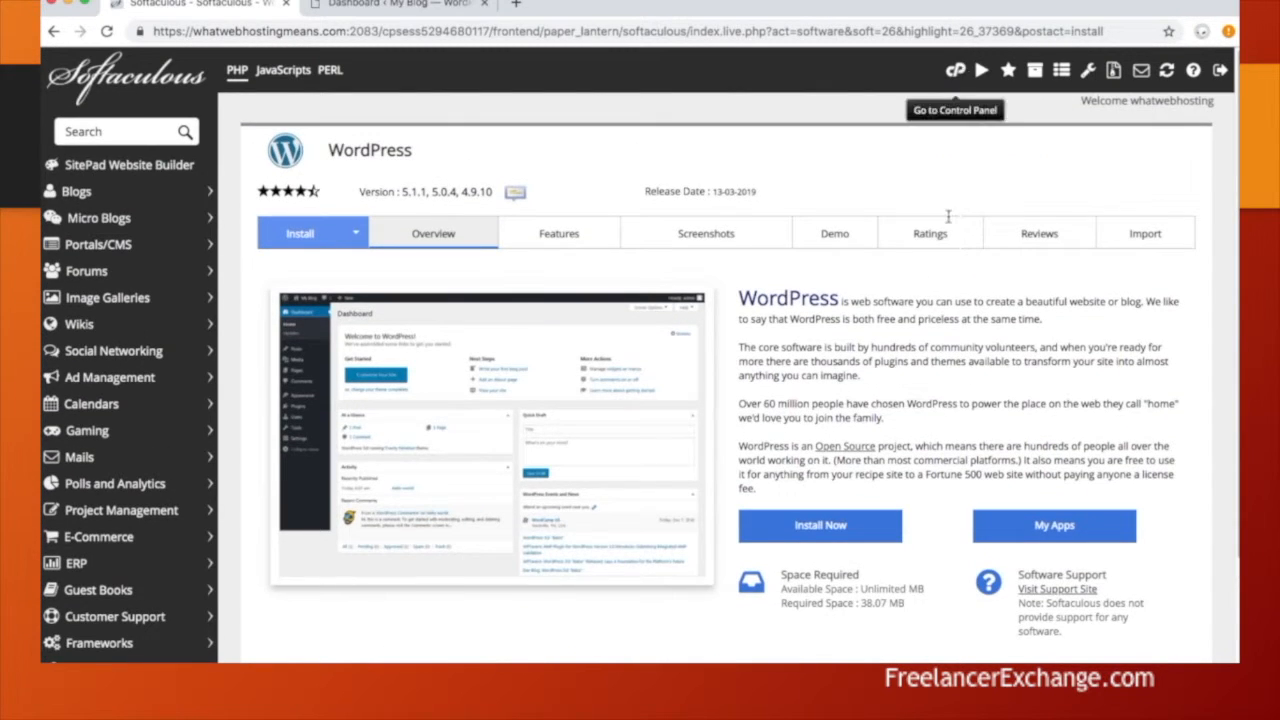
scroll(912, 372, "down", 3)
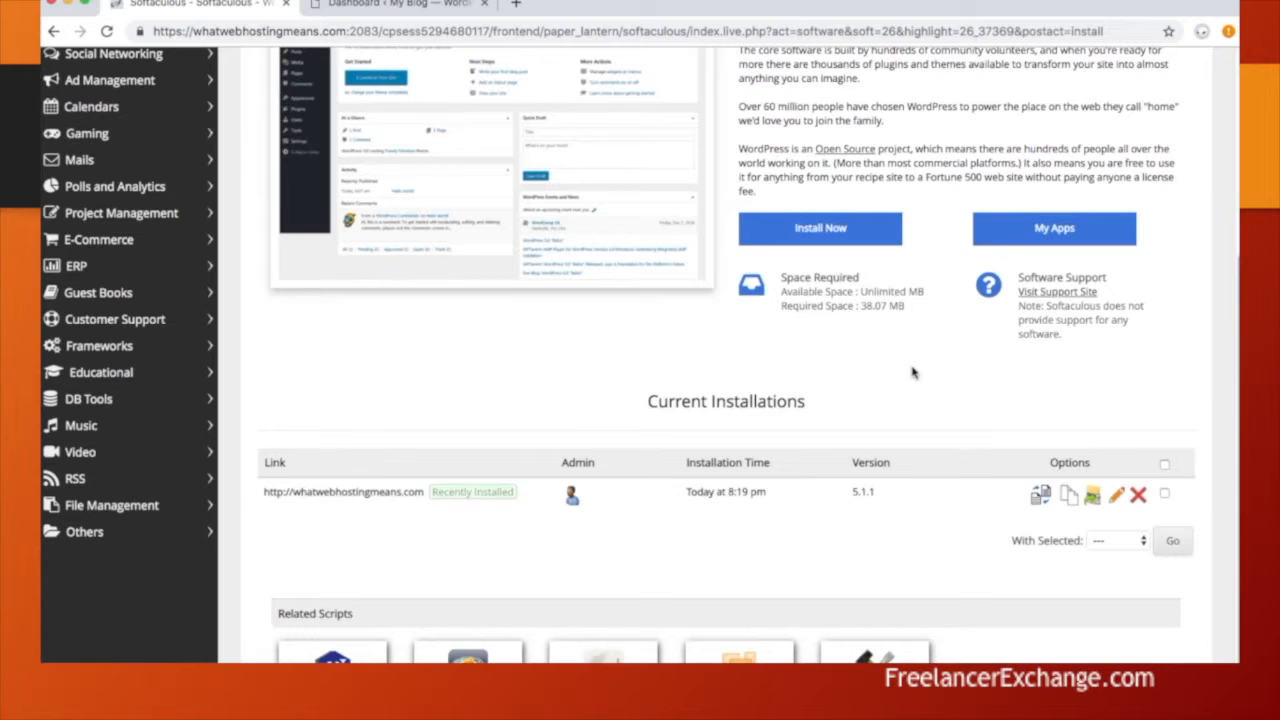
scroll(912, 372, "down", 1)
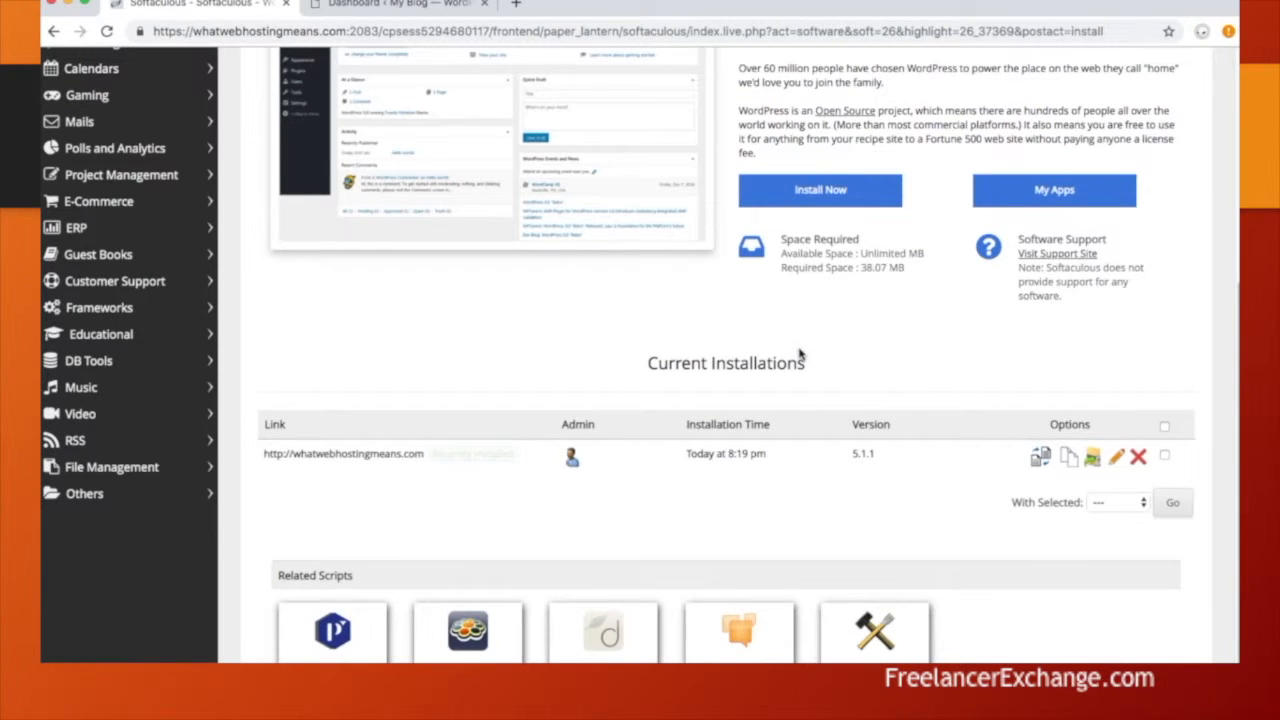
left_click(1139, 458)
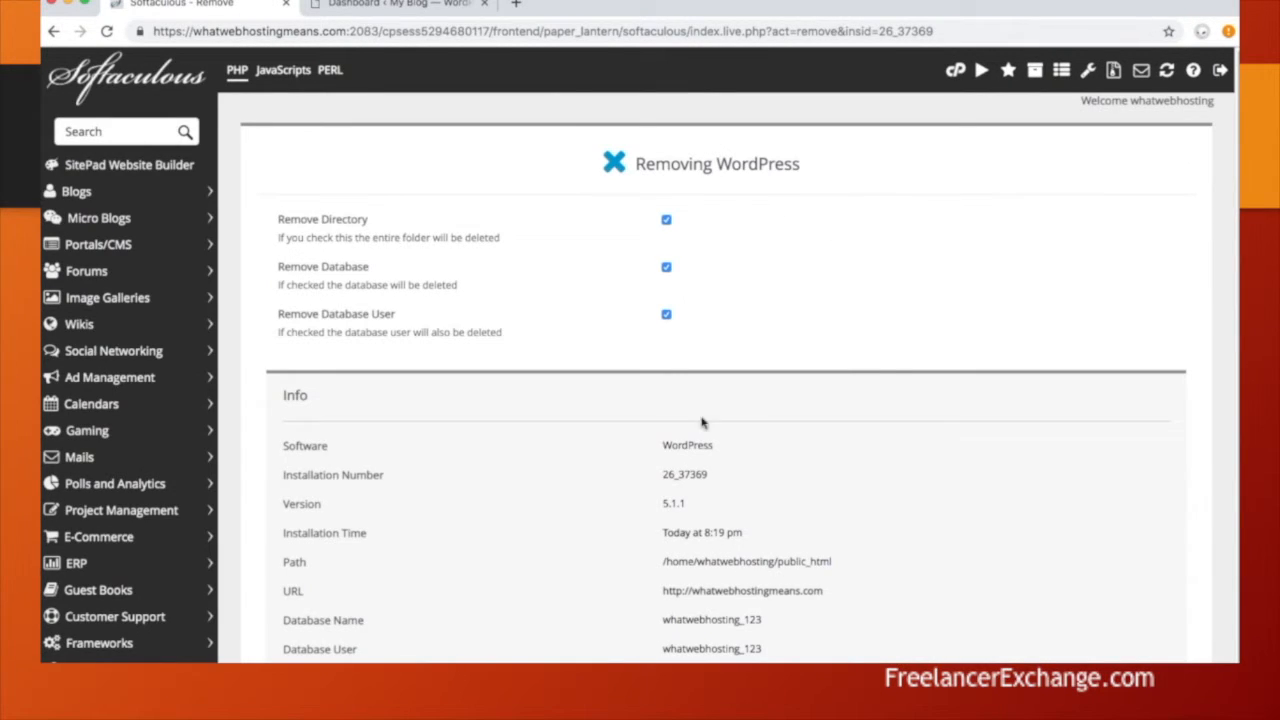
scroll(700, 428, "down", 3)
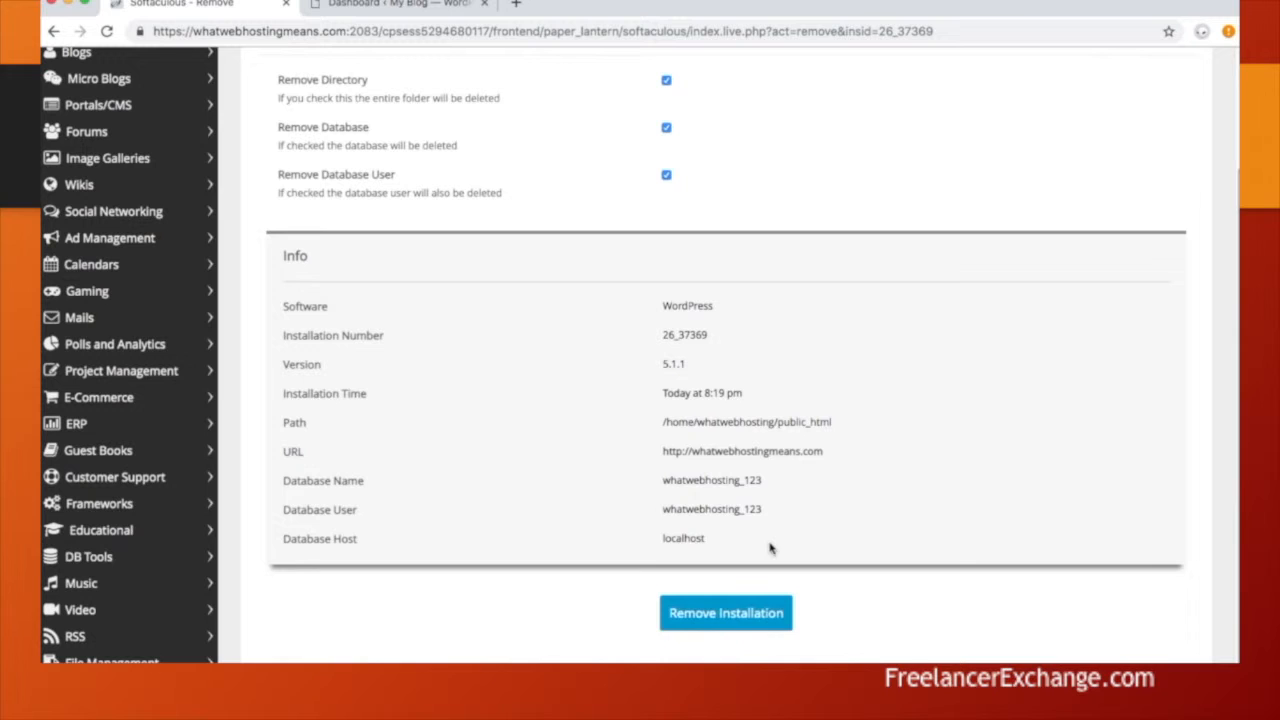
left_click(724, 615)
left_click(781, 142)
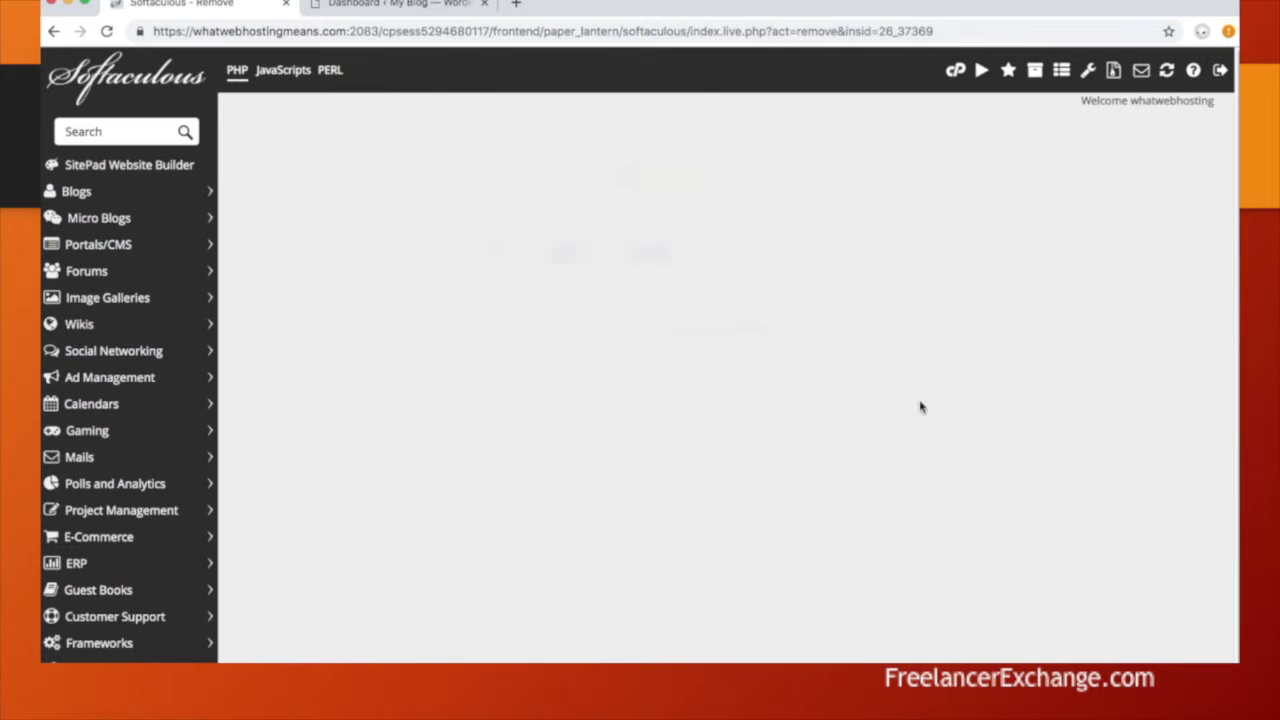
left_click(741, 240)
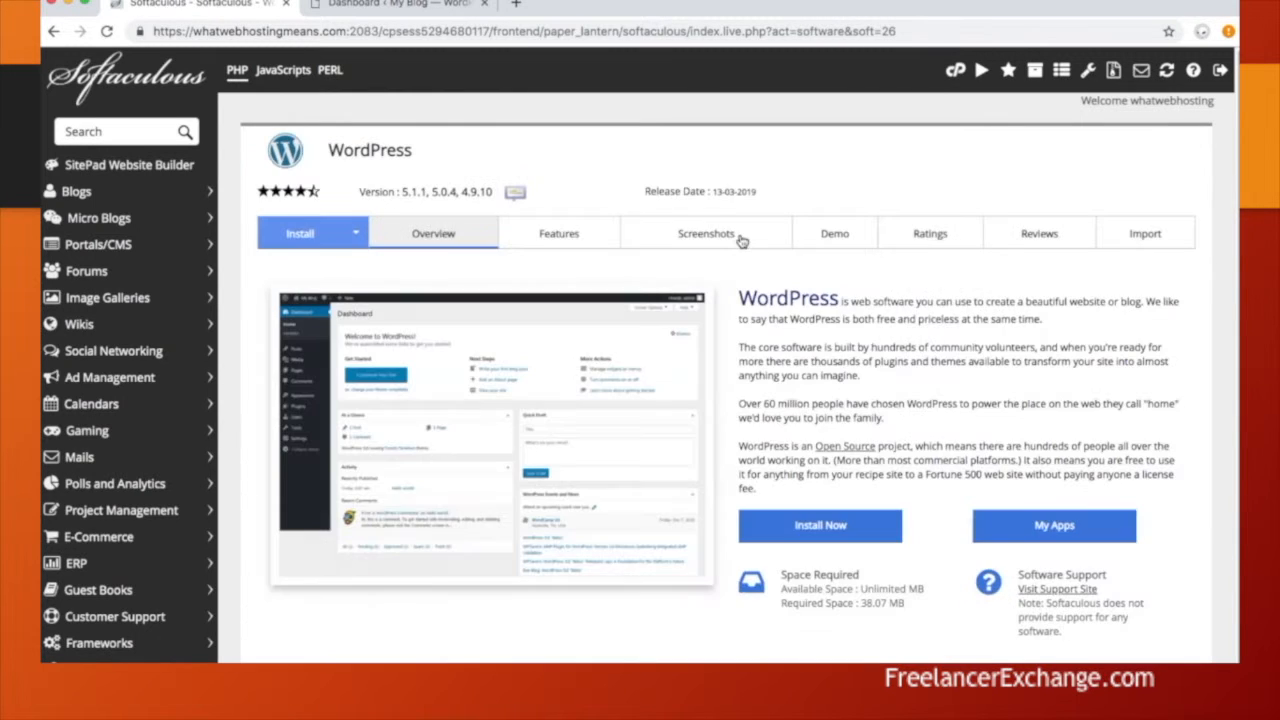
scroll(766, 397, "down", 3)
scroll(766, 397, "up", 3)
Step: Open File Manager from the cPanel home page and browse to public_html
left_click(955, 72)
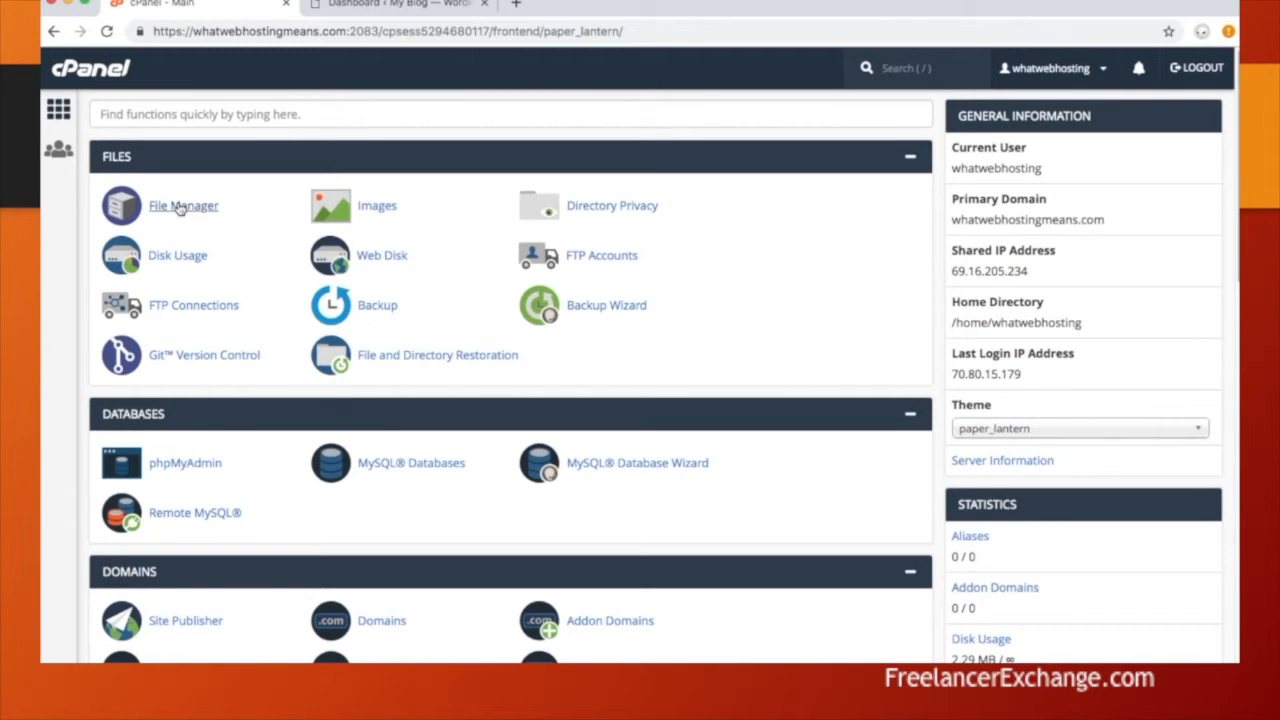
left_click(180, 207)
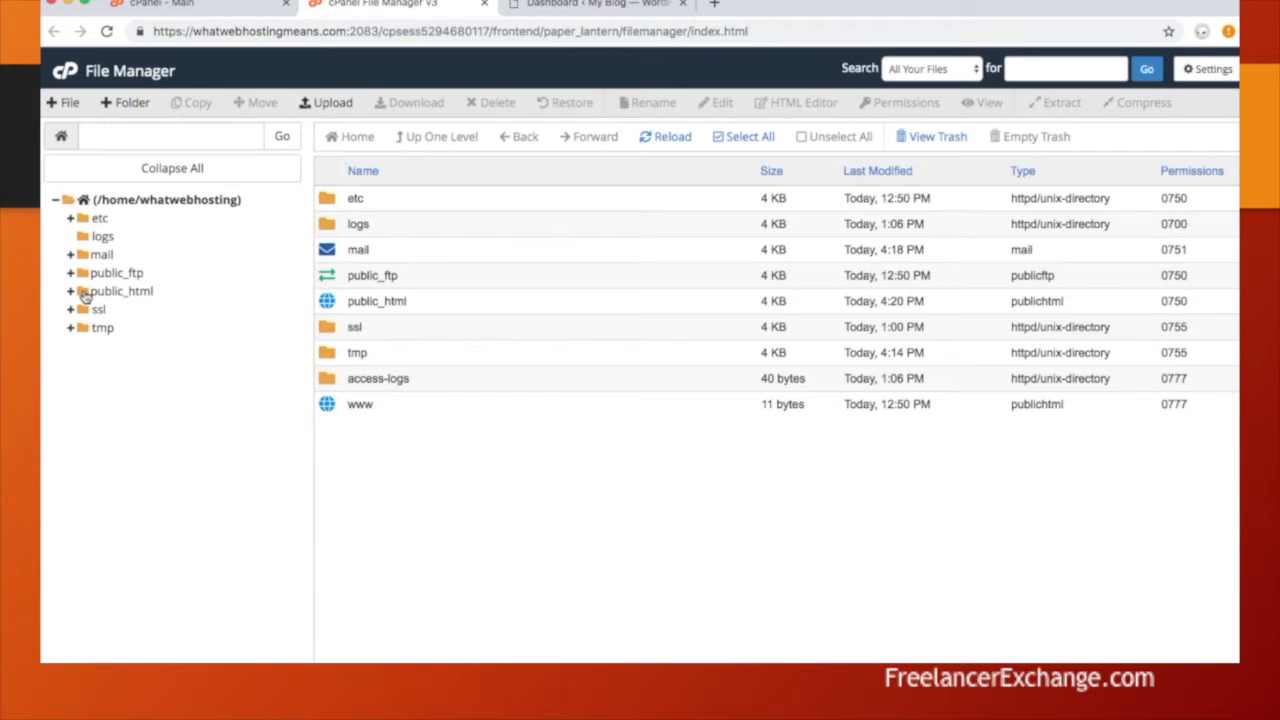
left_click(85, 292)
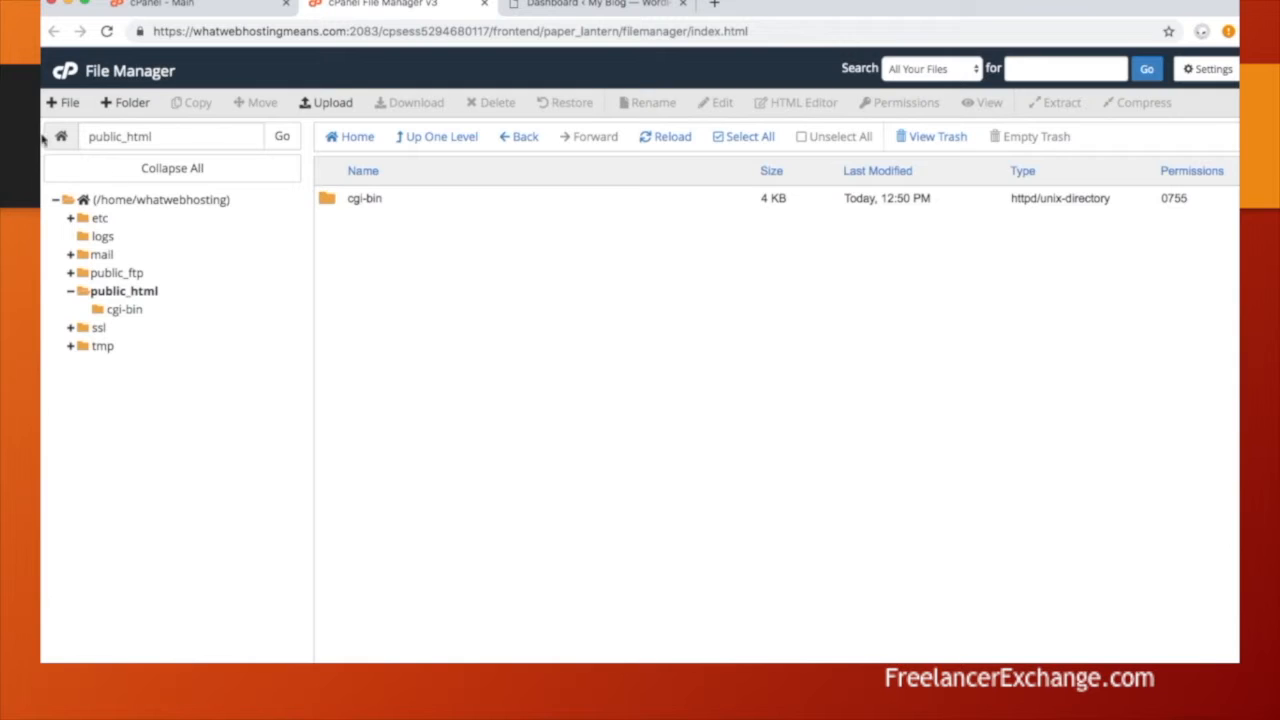
Step: Create an empty index.html file in public_html and select it
left_click(68, 104)
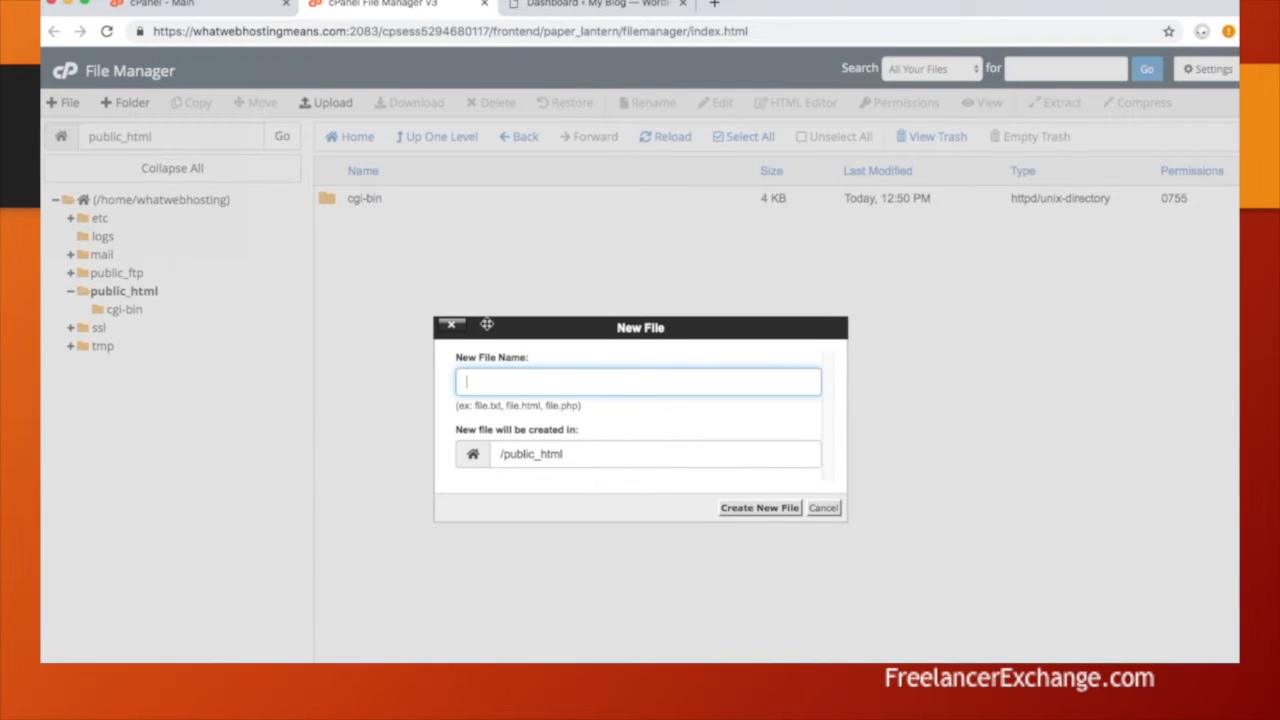
type("index.html")
left_click(779, 509)
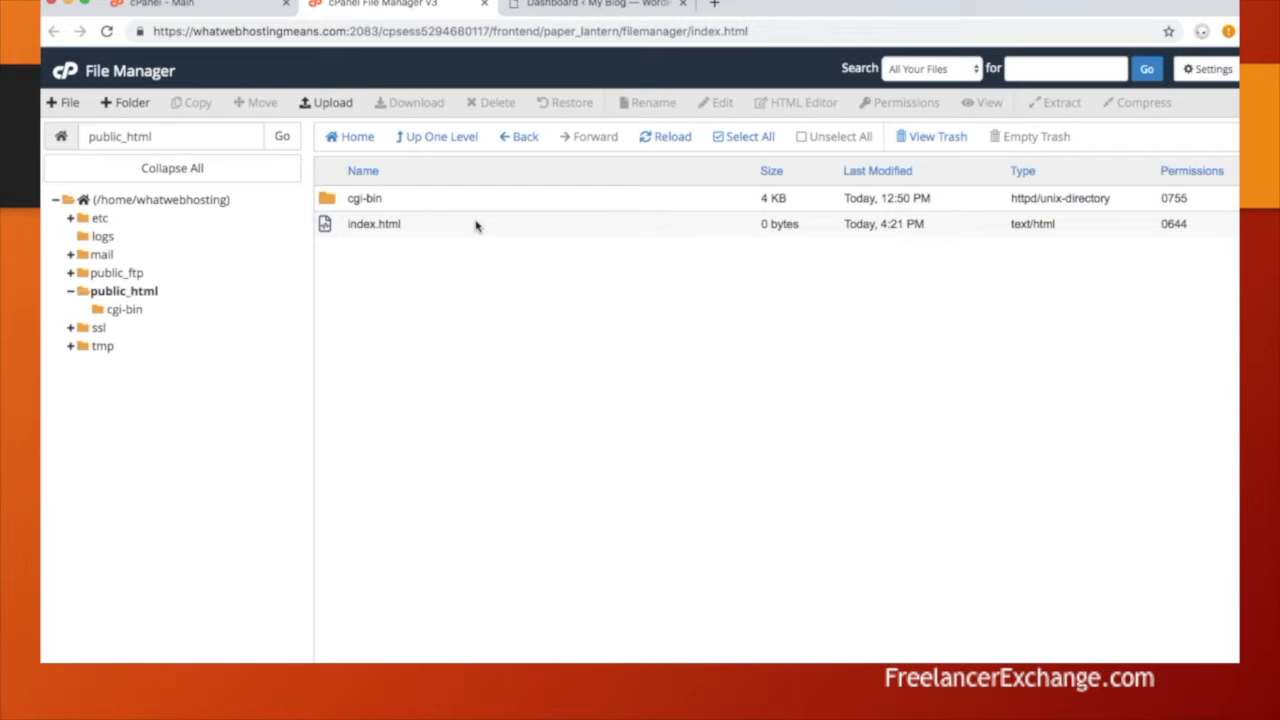
left_click(476, 226)
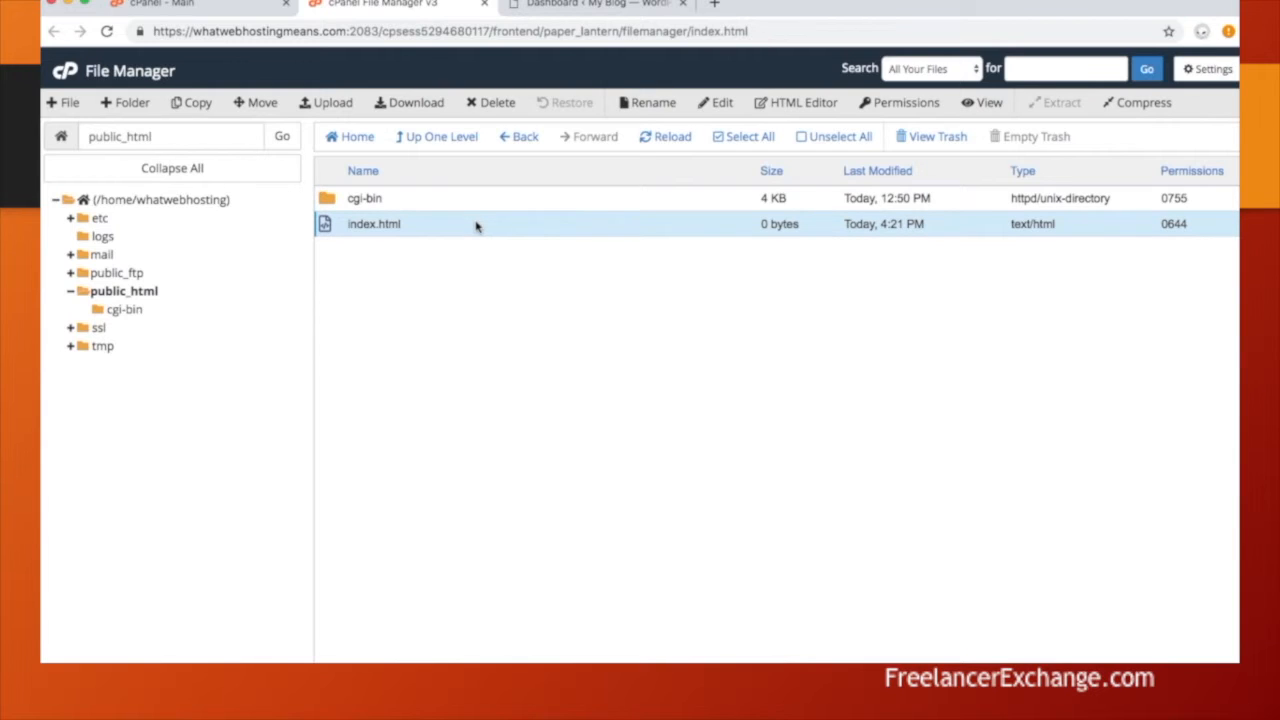
Step: Open index.html in the HTML Editor and type a centred 'Coming Soon!' a line below the top
left_click(794, 106)
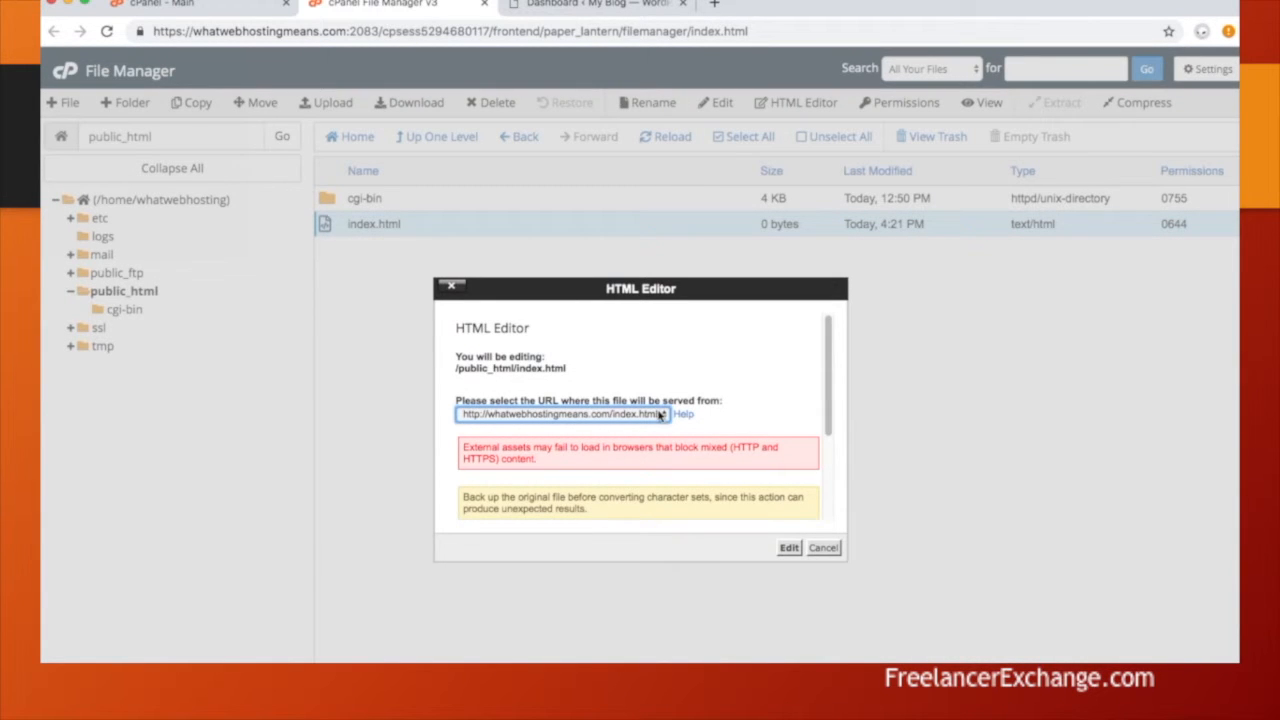
left_click(788, 548)
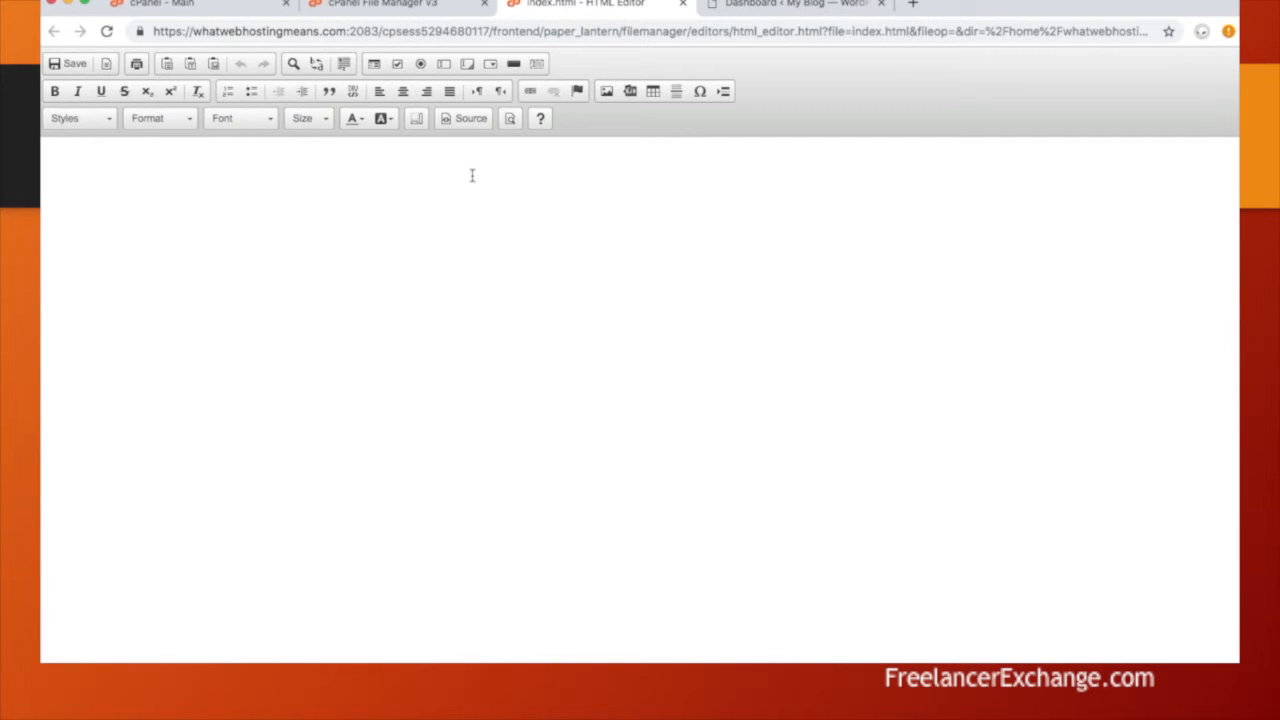
left_click(449, 234)
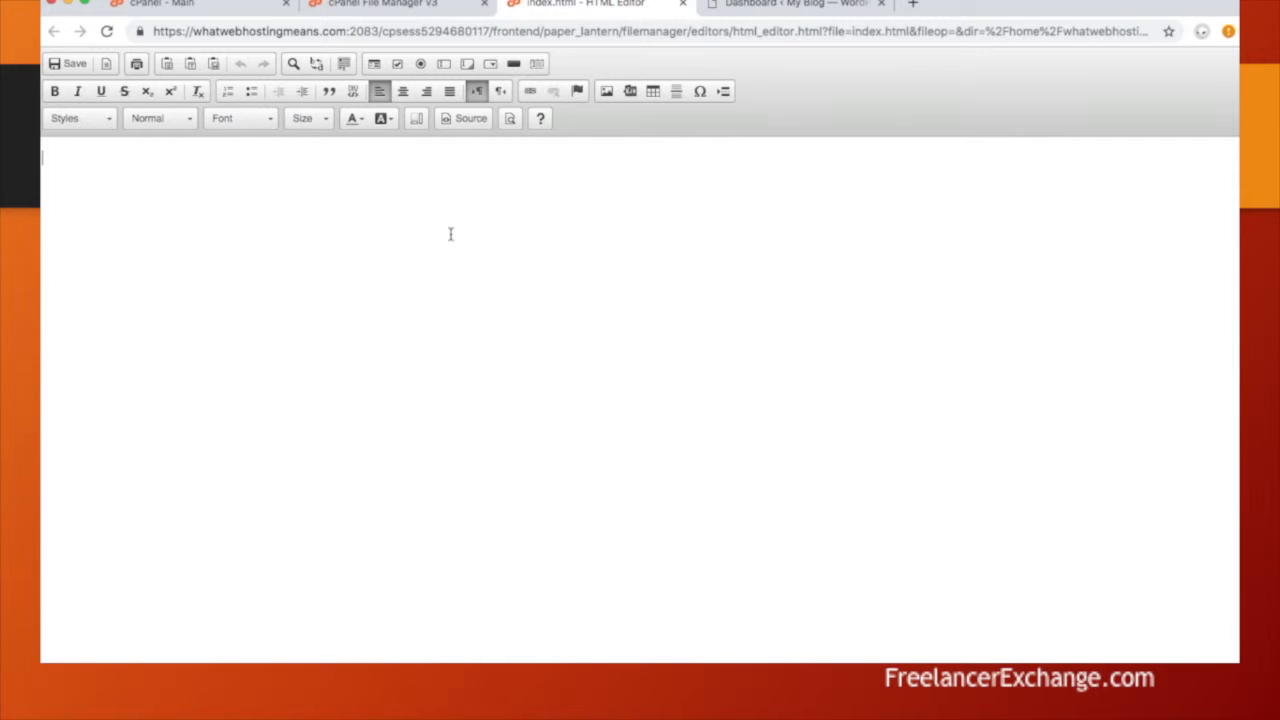
left_click(403, 91)
type("Coming Soon!")
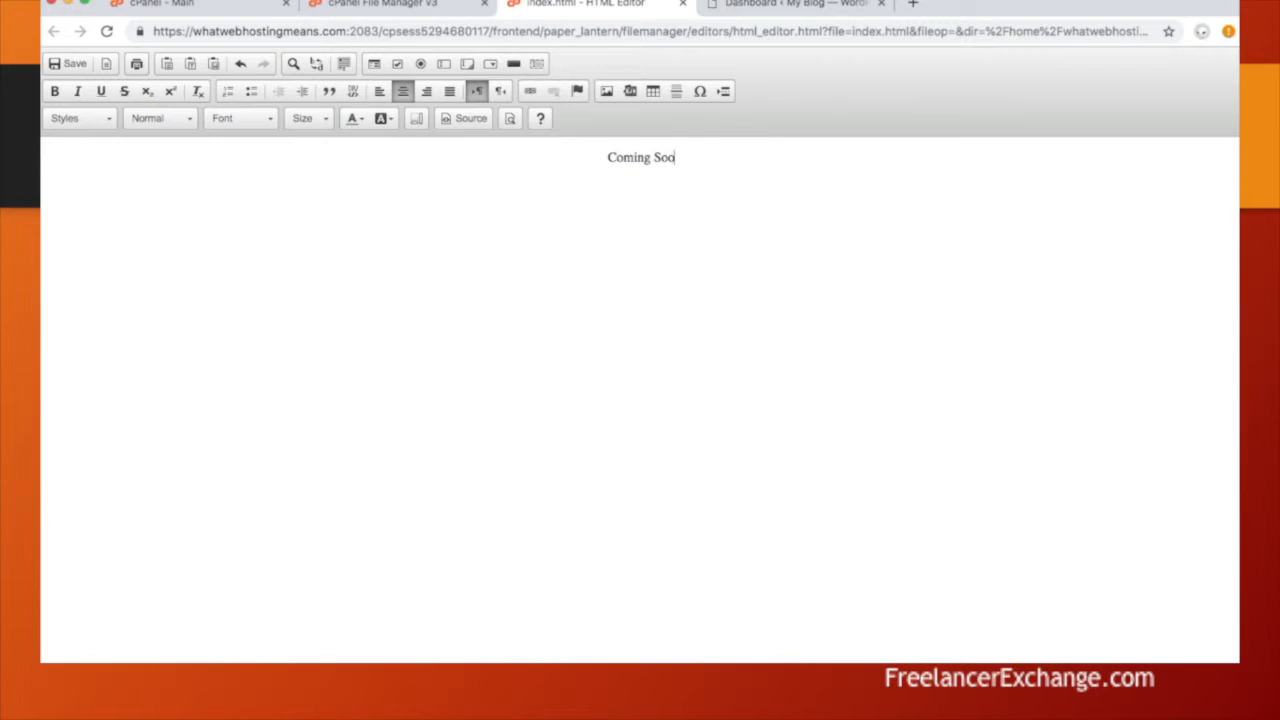
left_click(601, 157)
key("Return")
key("Return")
key("Return")
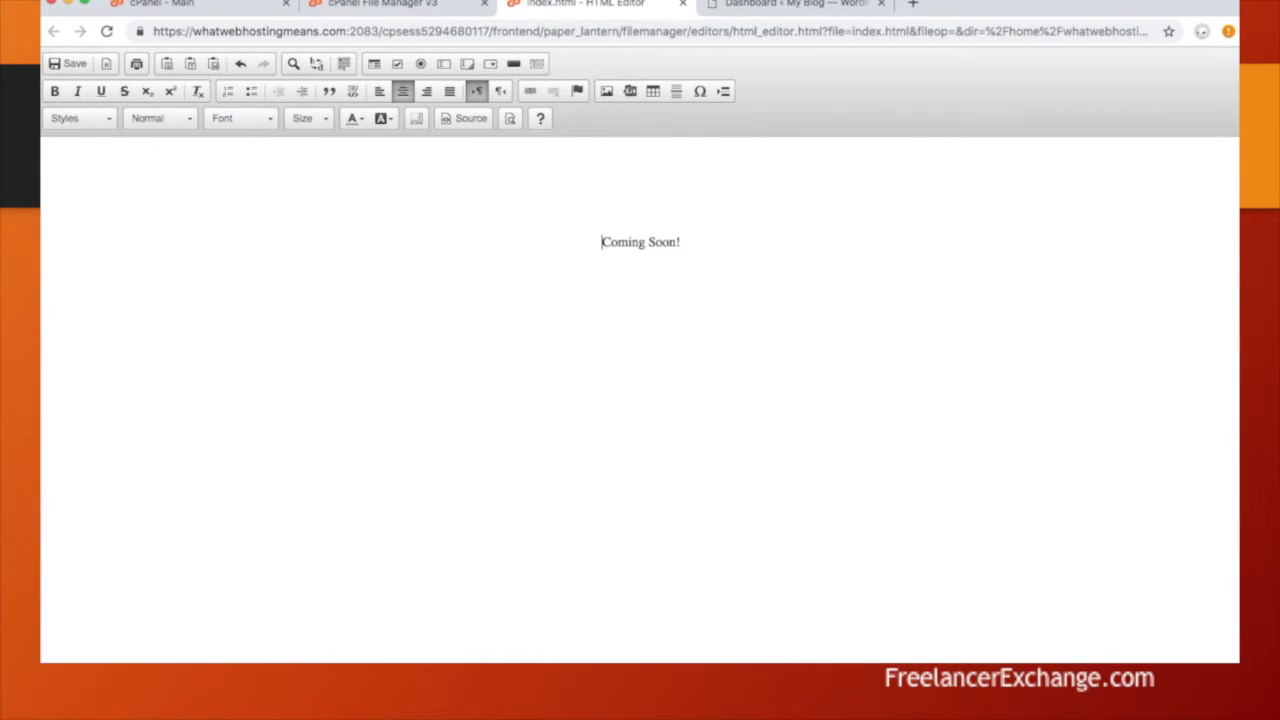
Step: Set the 'Coming Soon!' text to size 36 and save index.html
left_click_drag(716, 242, 548, 232)
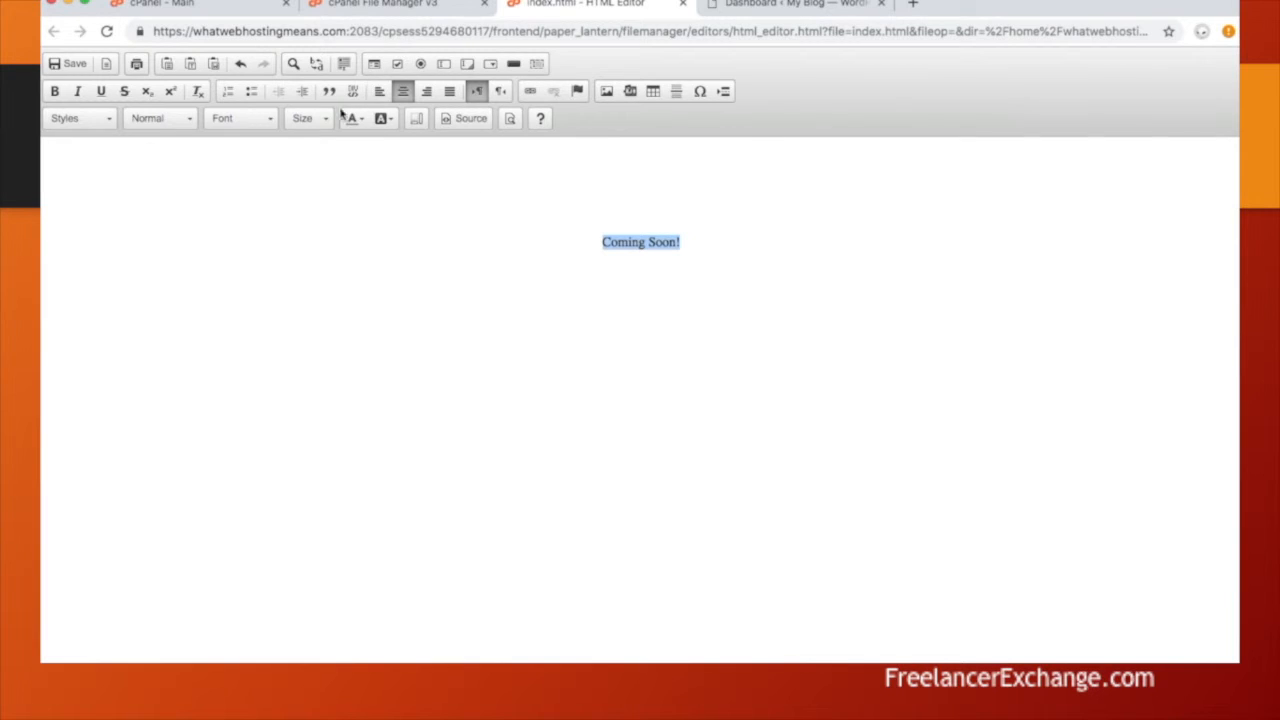
left_click(308, 118)
scroll(350, 208, "down", 10)
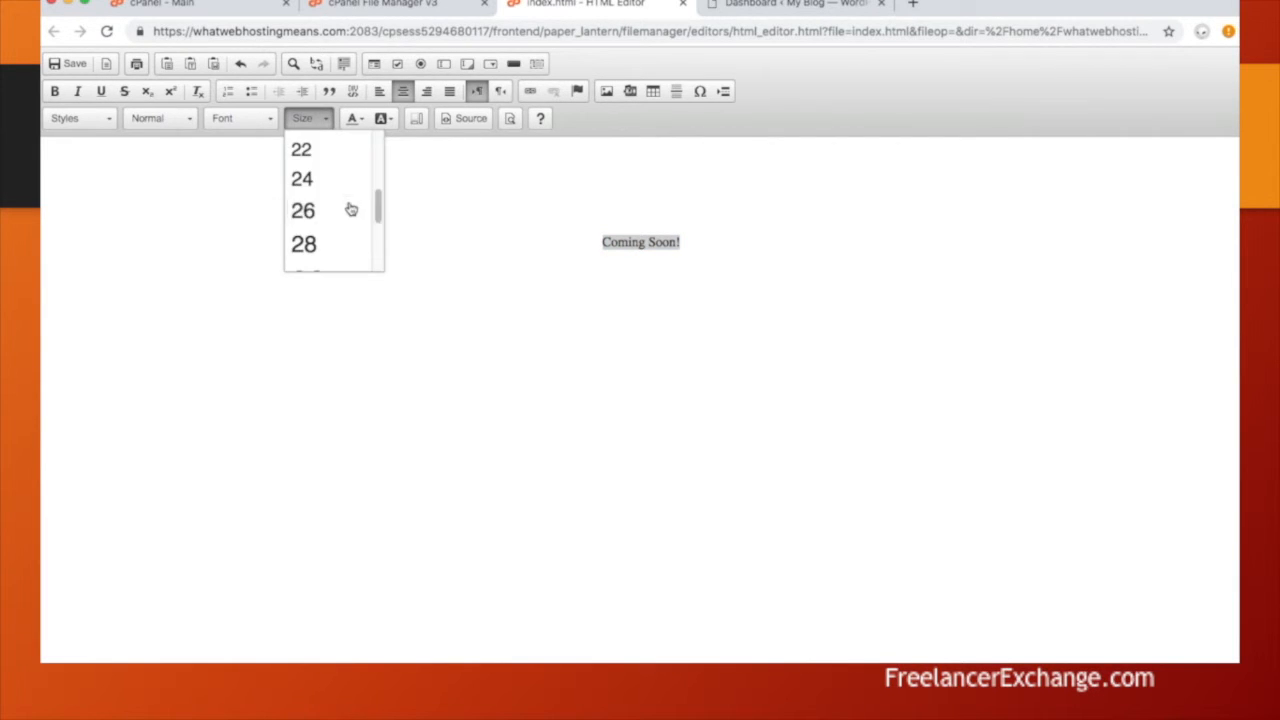
left_click(344, 163)
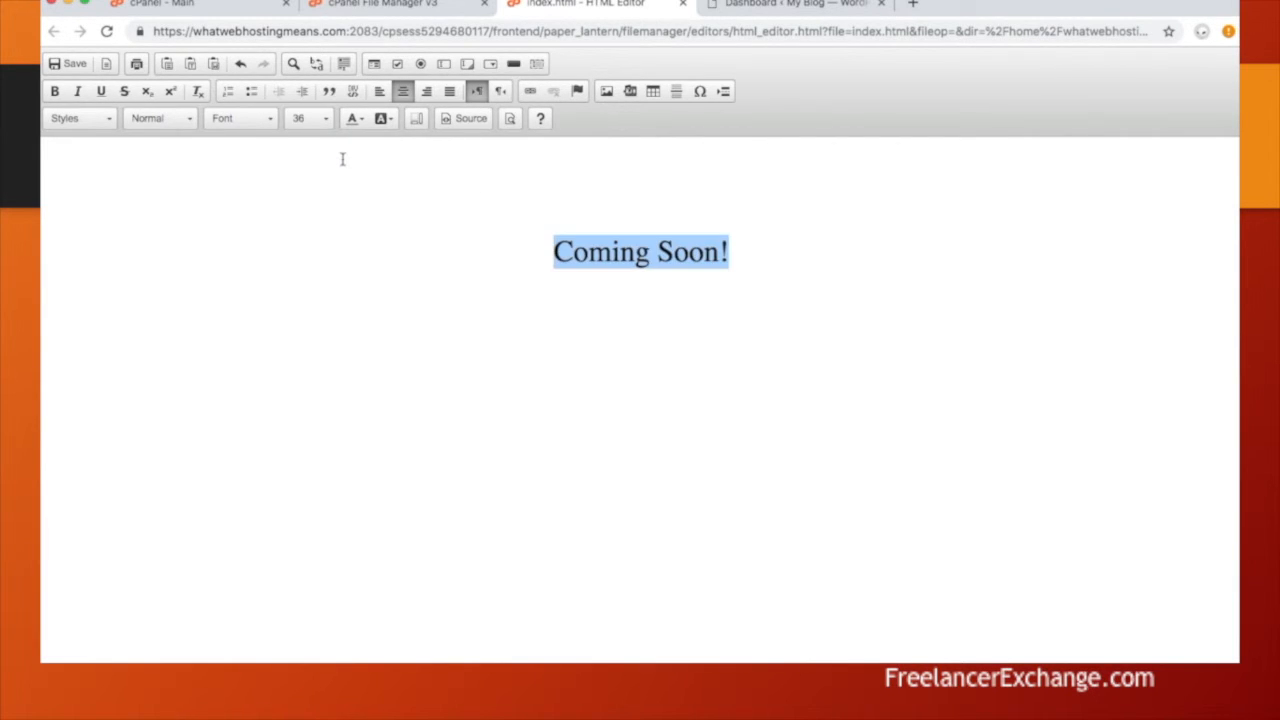
left_click(73, 66)
left_click(912, 4)
Step: Load whatwebhostingmeans.com in a new tab to check the live 'Coming Soon!' page
type("what")
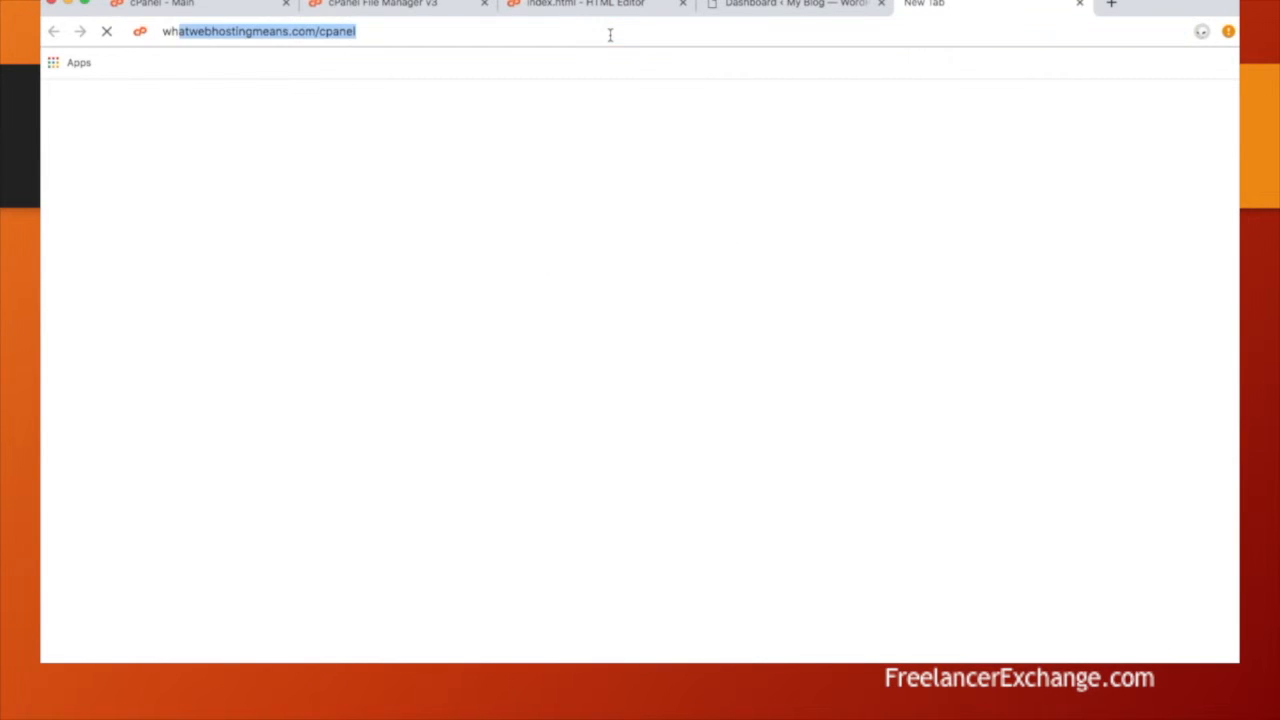
left_click(447, 31)
key("BackSpace")
key("BackSpace")
key("BackSpace")
key("BackSpace")
key("BackSpace")
key("BackSpace")
key("BackSpace")
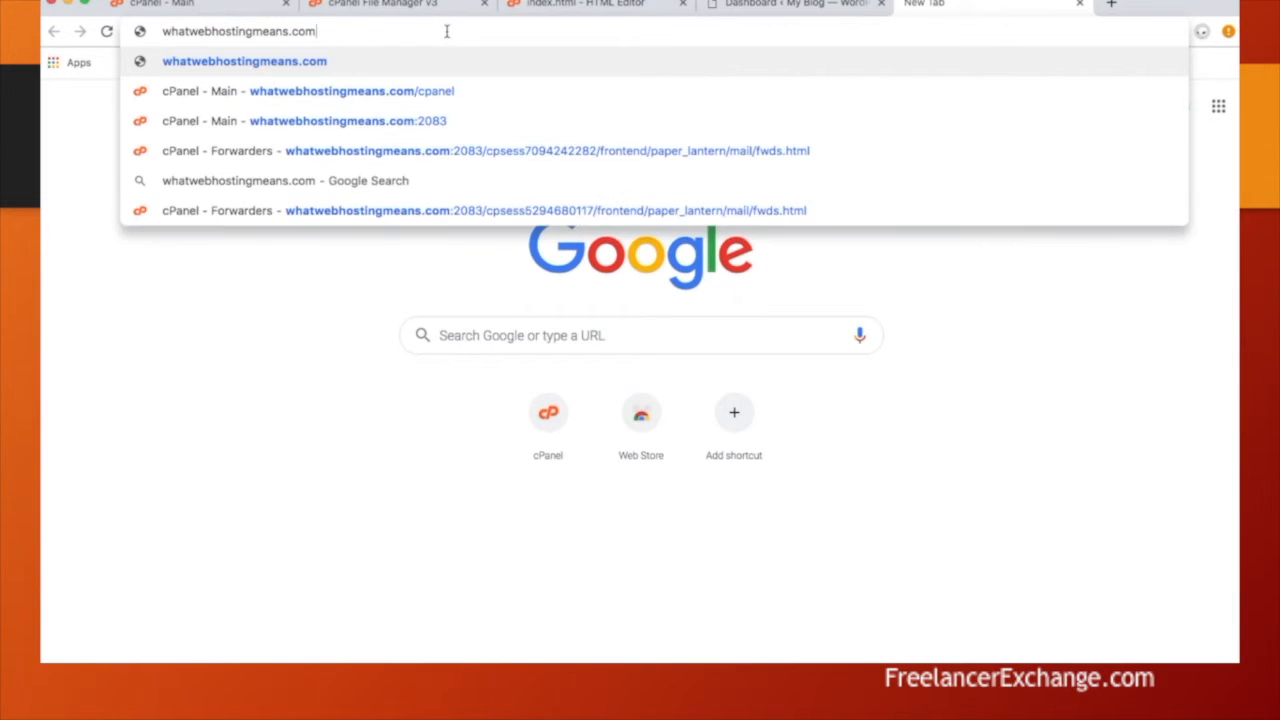
key("Return")
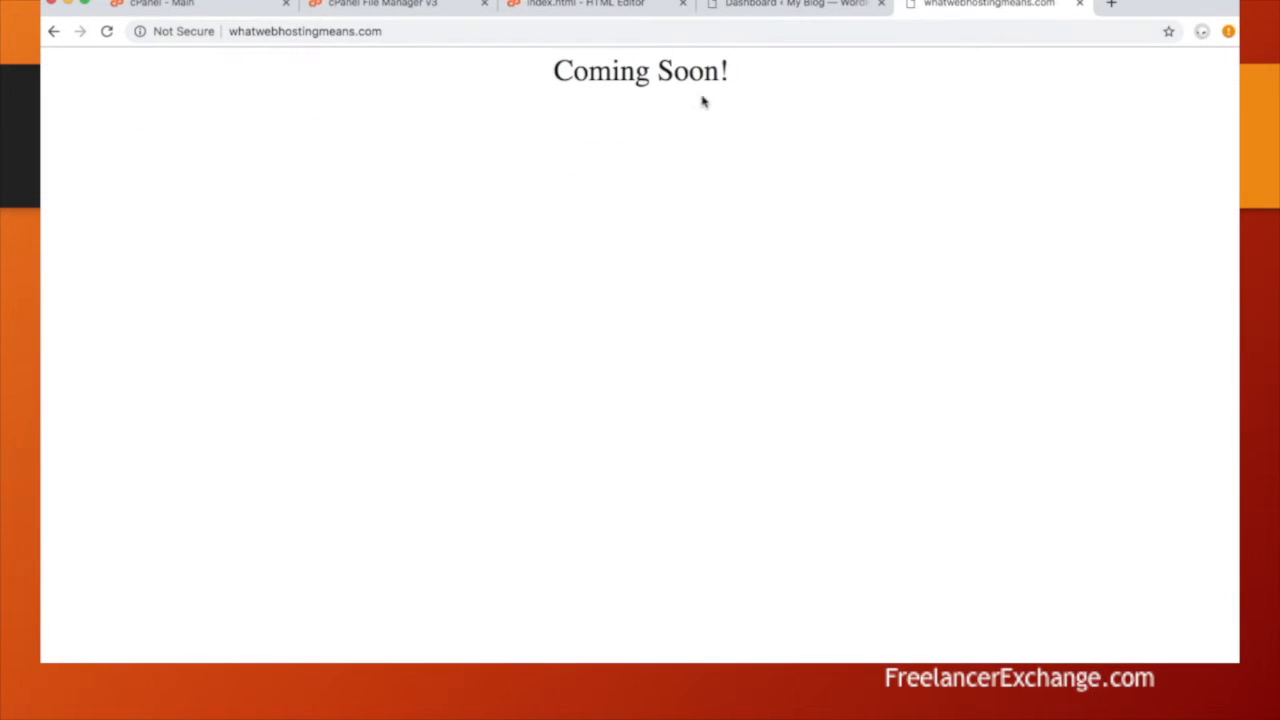
Step: Close the live site, HTML Editor and WordPress dashboard tabs
left_click(1080, 4)
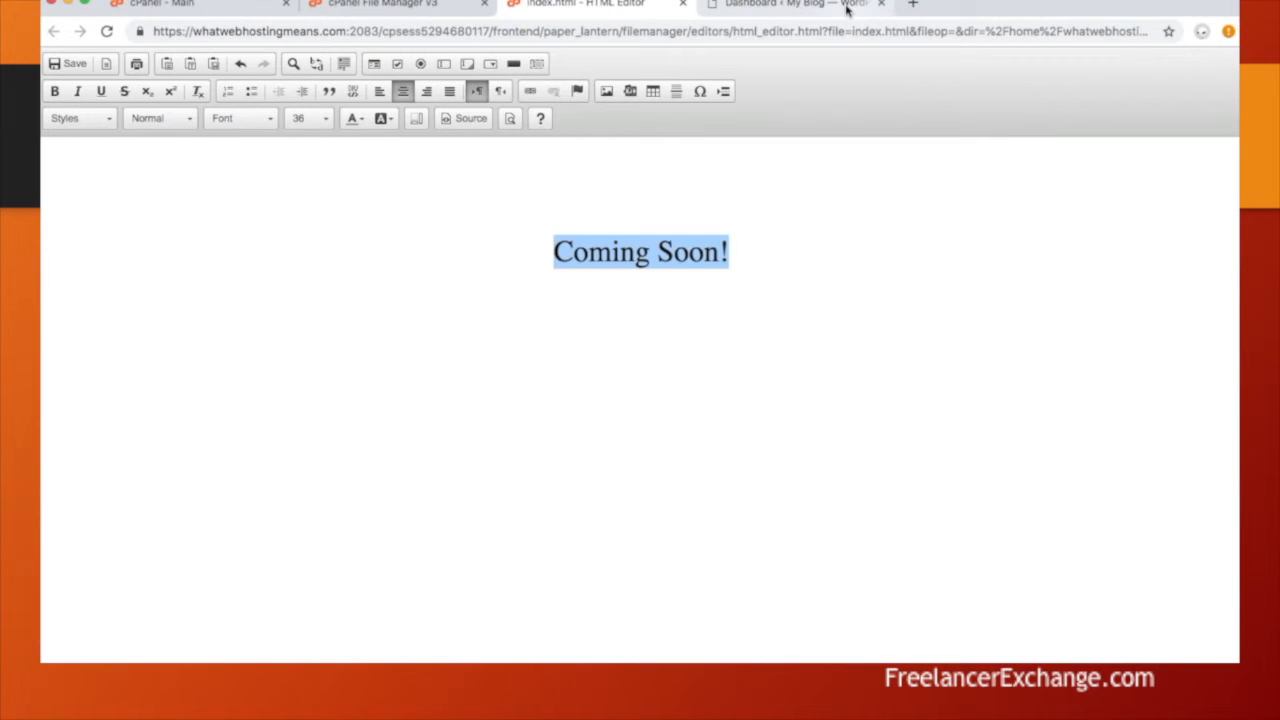
left_click(684, 5)
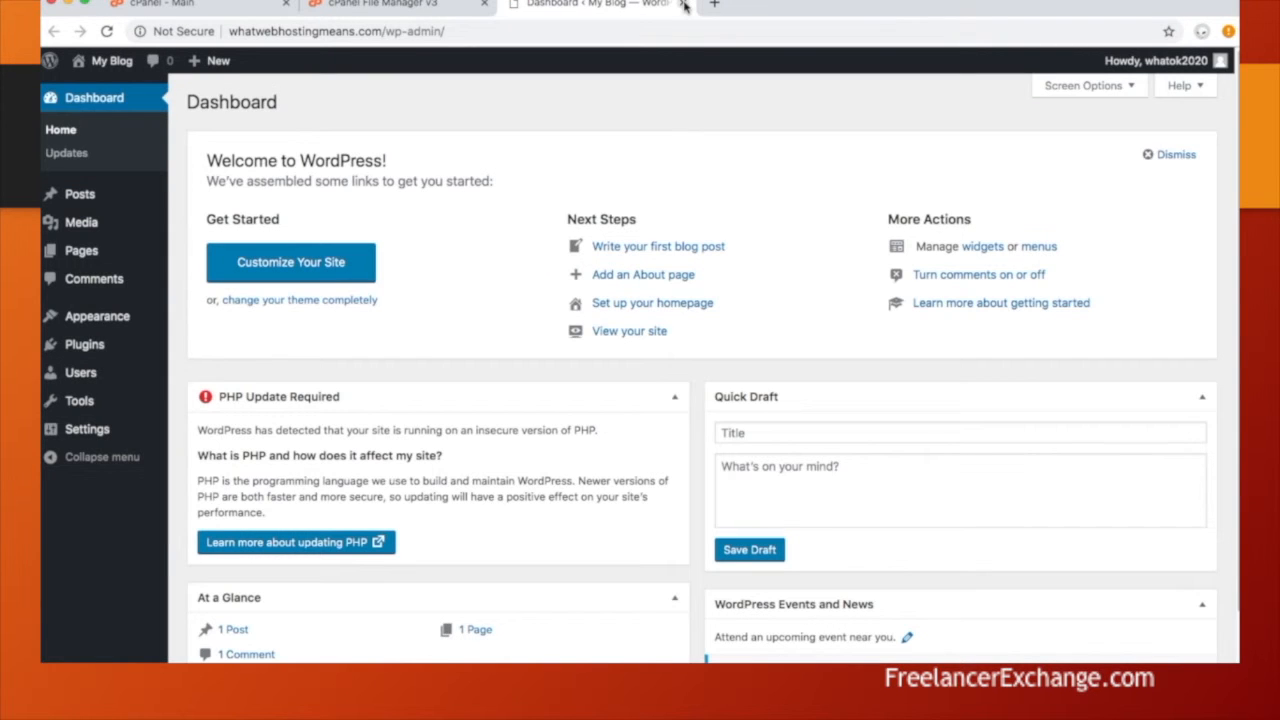
left_click(684, 5)
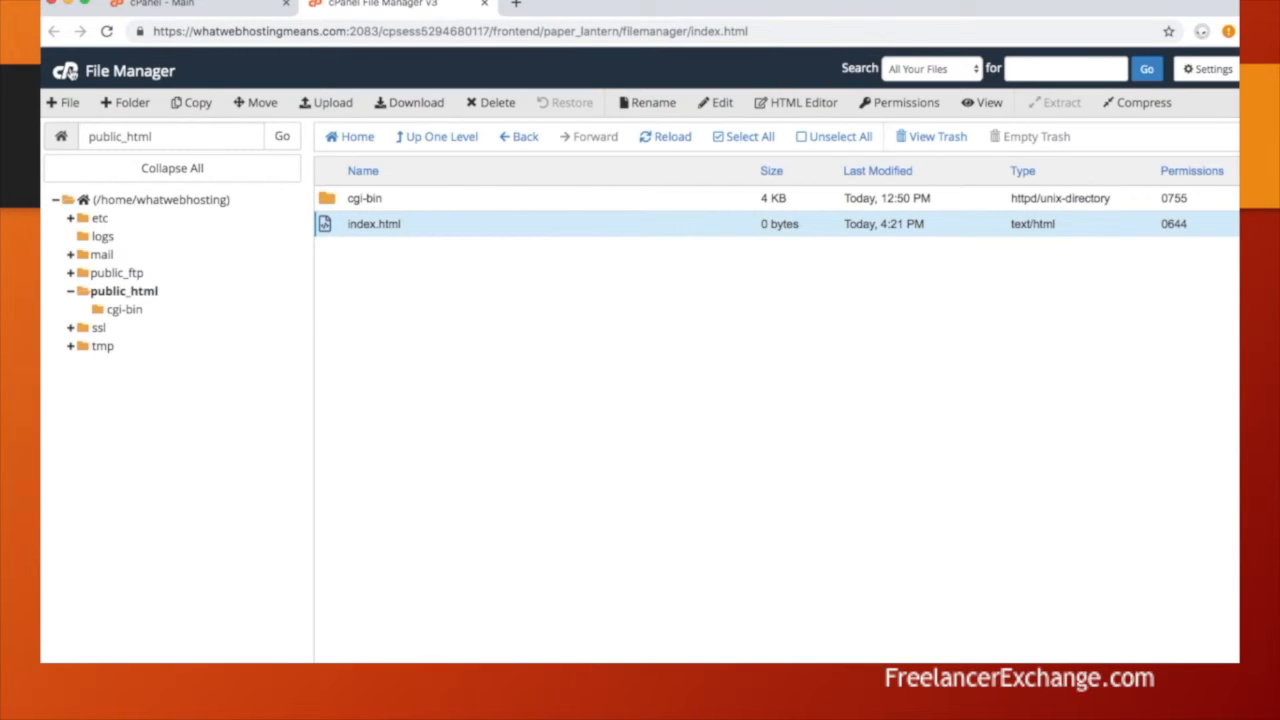
Step: Go from File Manager back to the cPanel home page and scroll down to the Email section
left_click(70, 71)
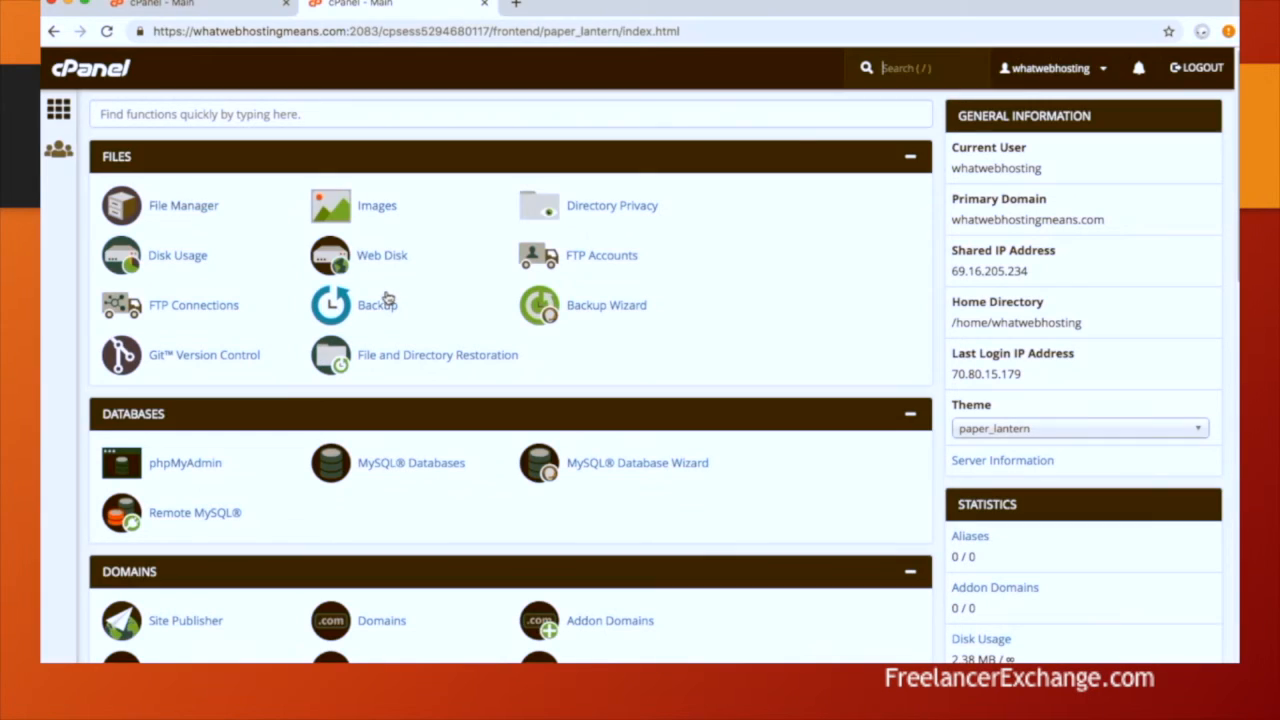
scroll(388, 297, "down", 3)
scroll(388, 297, "down", 2)
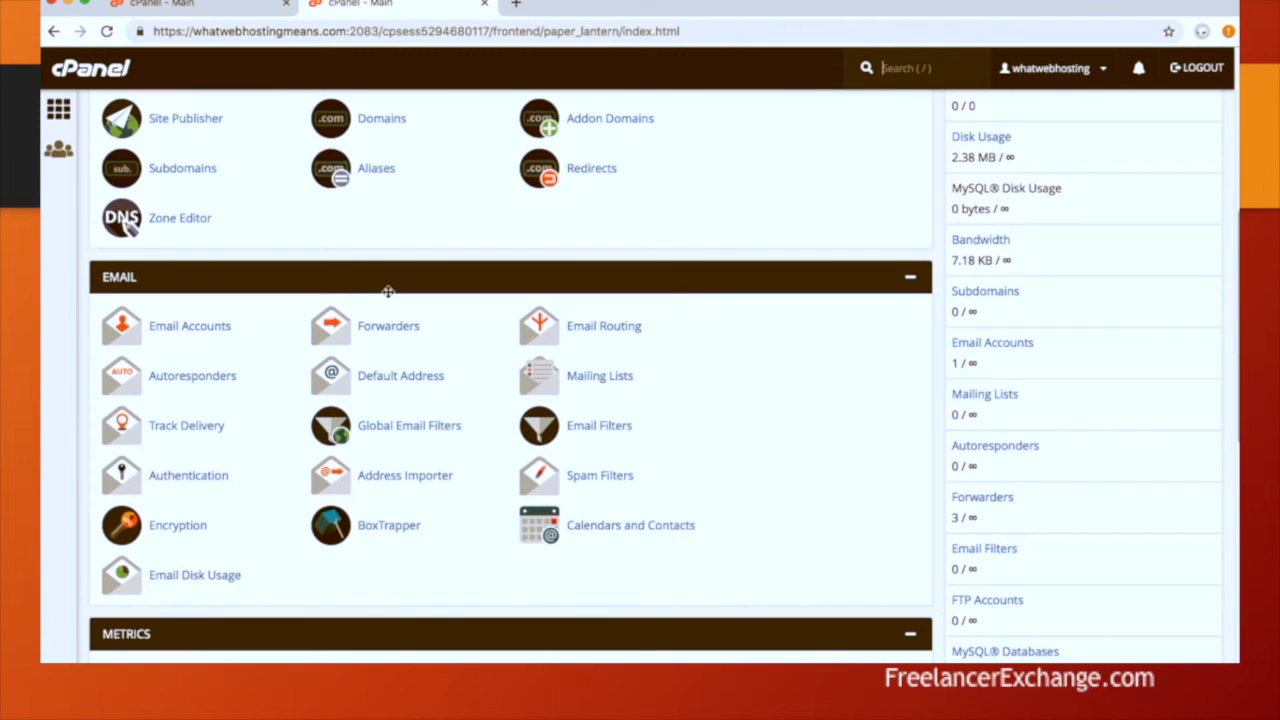
key("slash")
Step: Read the mailbox's configuration message in Horde webmail, then close the webmail and Email Accounts tabs
left_click(186, 330)
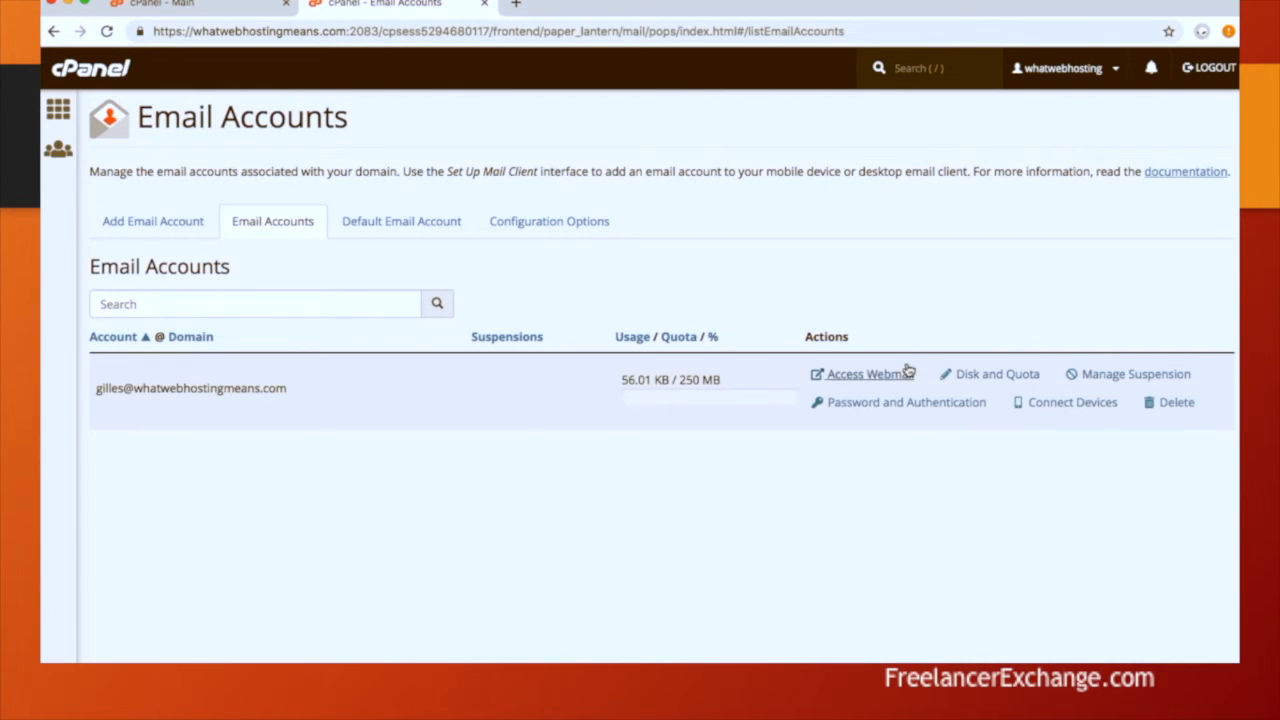
left_click(870, 375)
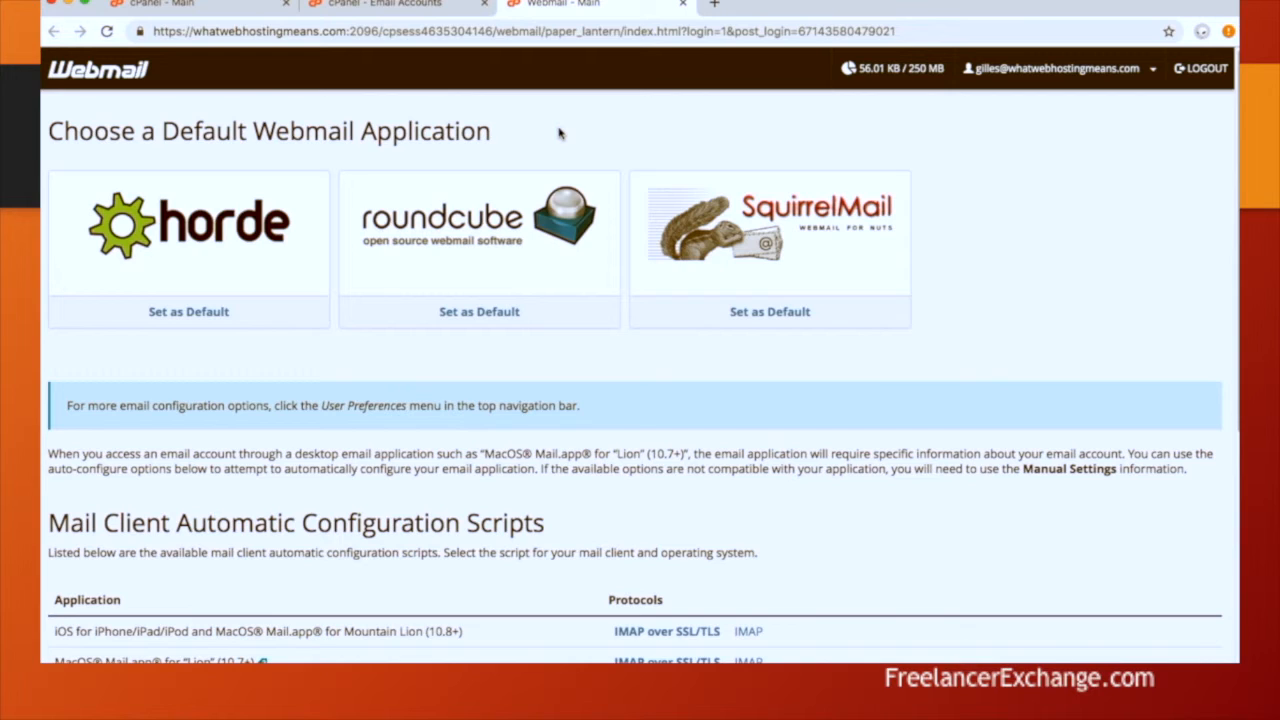
left_click(211, 232)
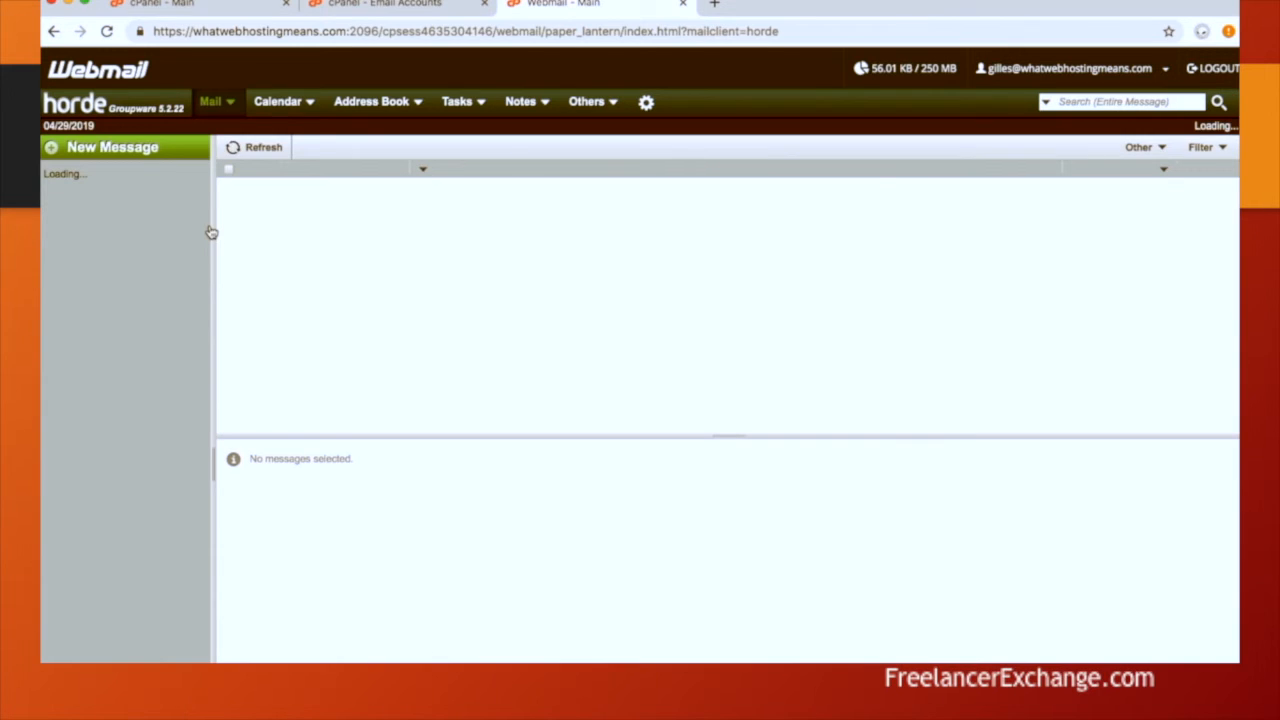
left_click(347, 188)
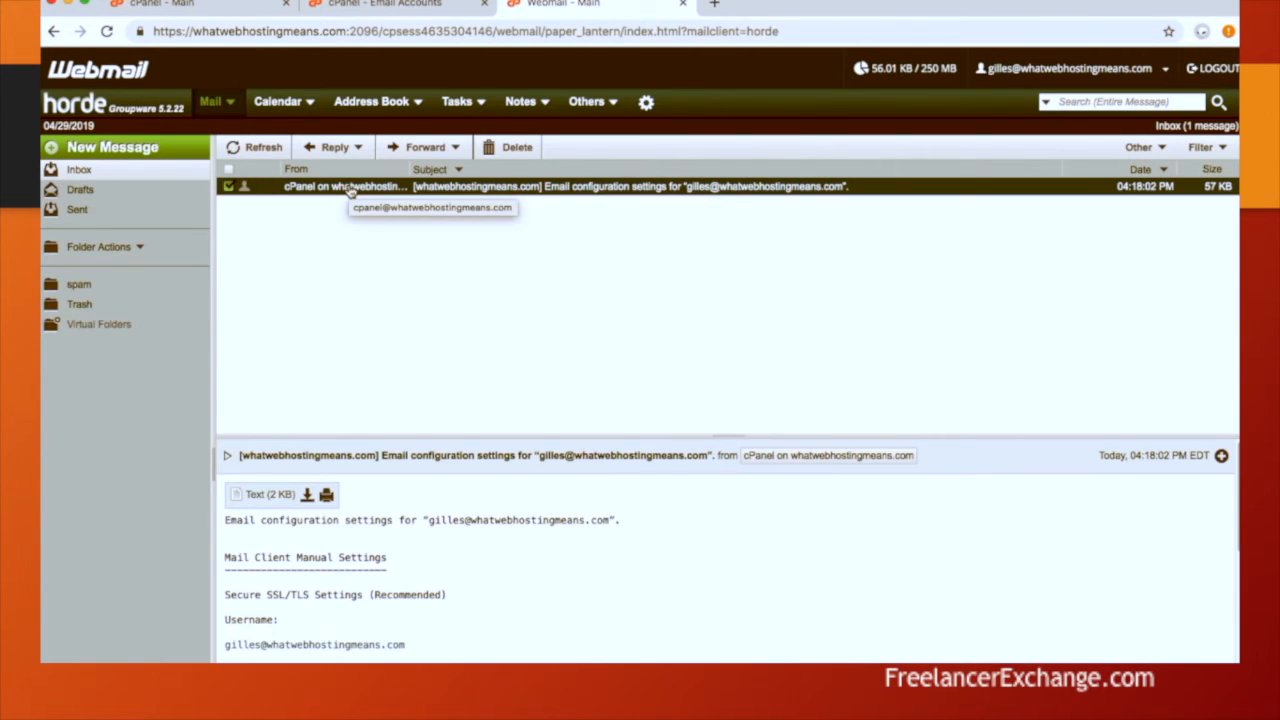
left_click(683, 4)
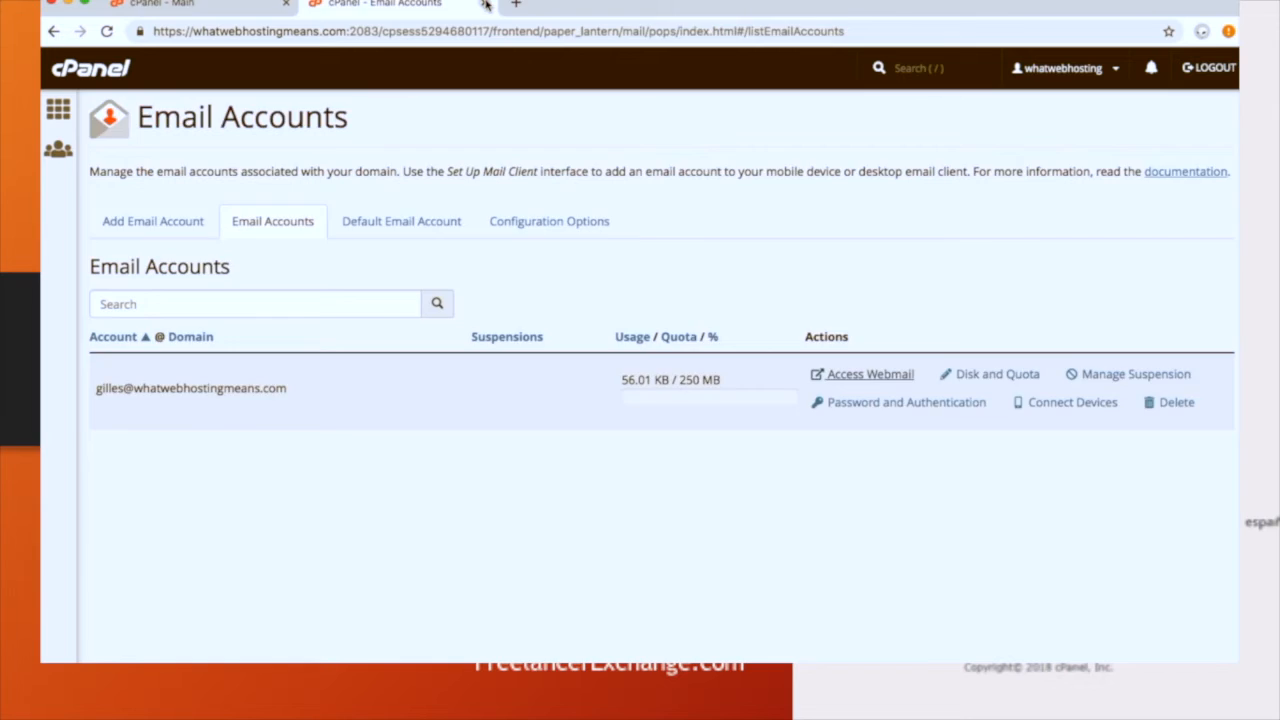
left_click(485, 4)
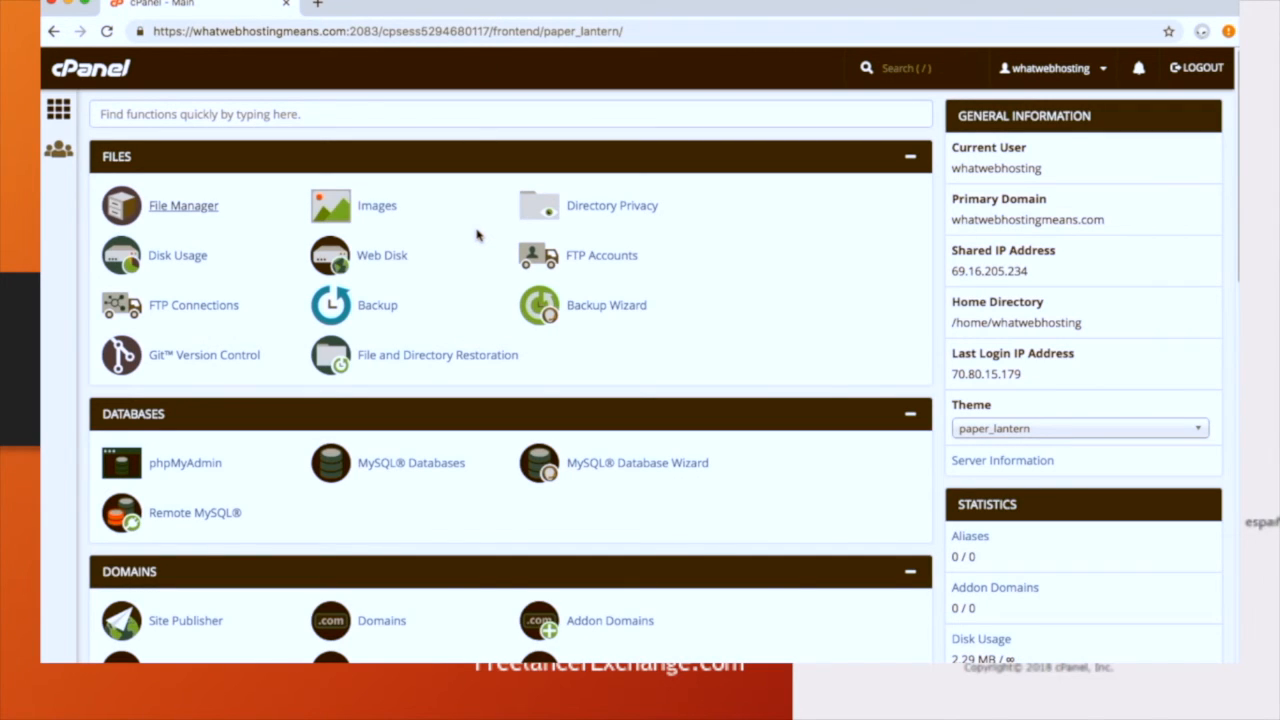